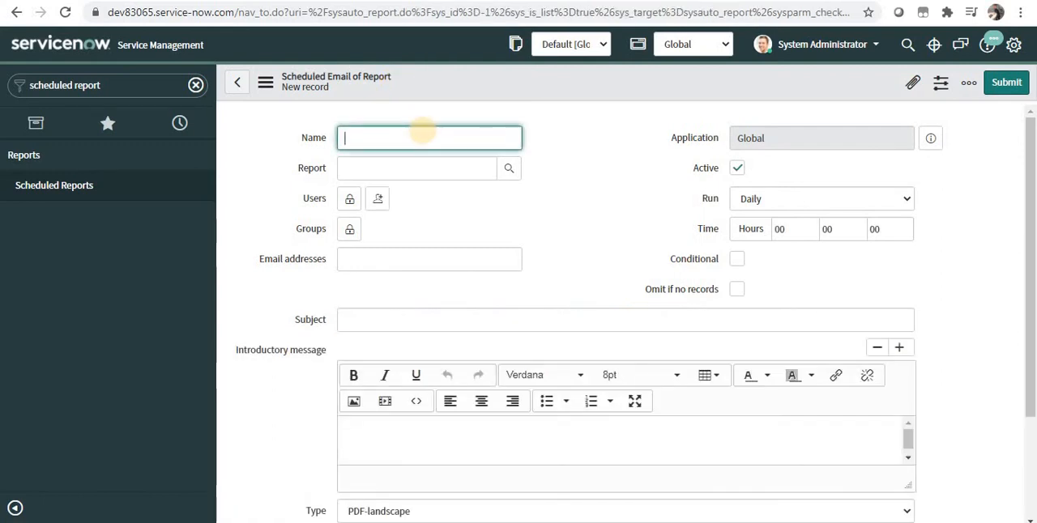
Name the new scheduled email of report "Incident Report".
type("Inciden")
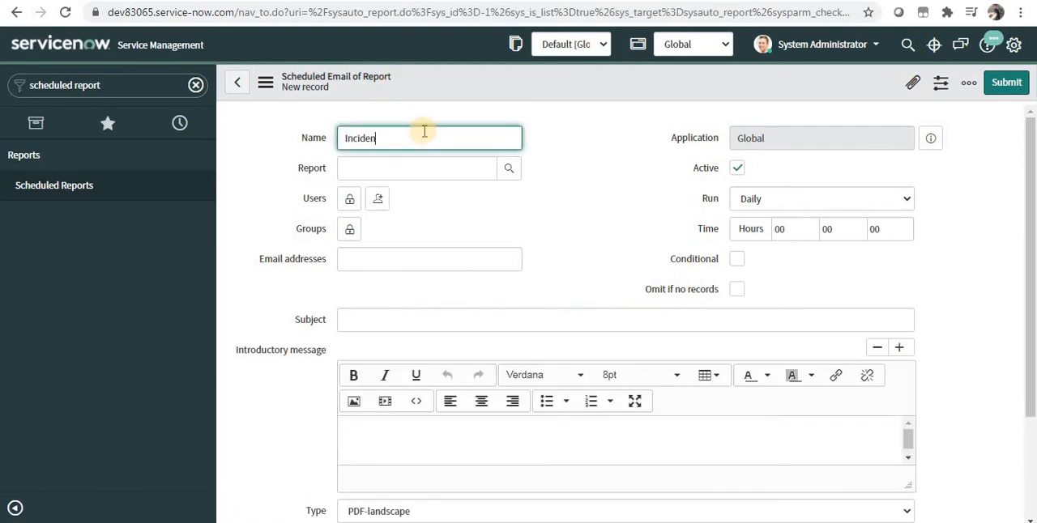
type("t Report")
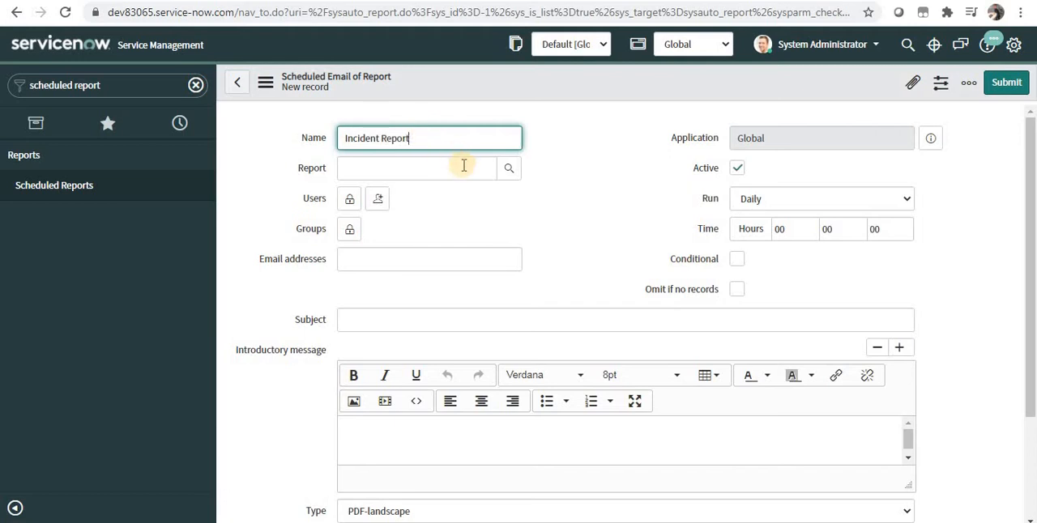
Set the report to send to the first "My Team Incidents Report" entry among the suggestions for "My".
left_click(507, 169)
left_click(490, 161)
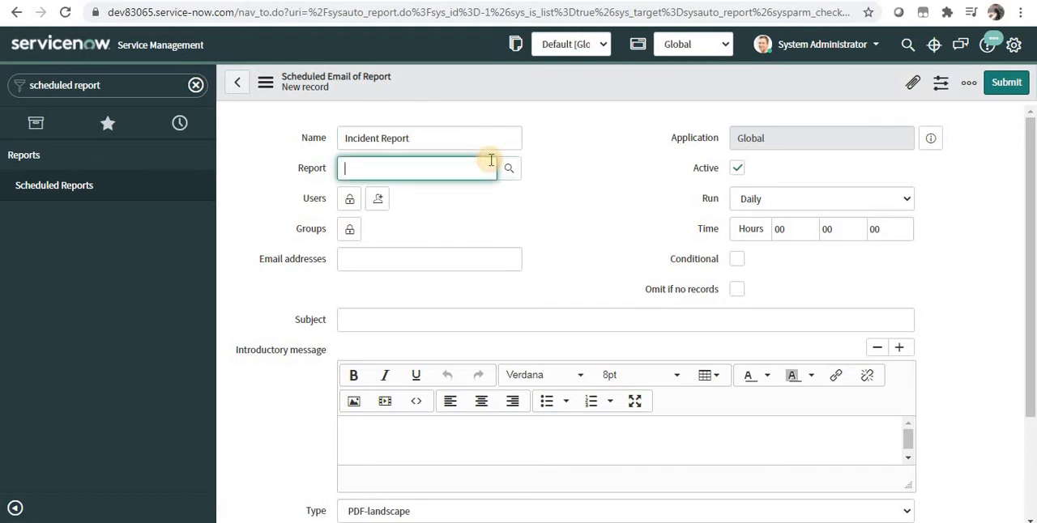
left_click(508, 170)
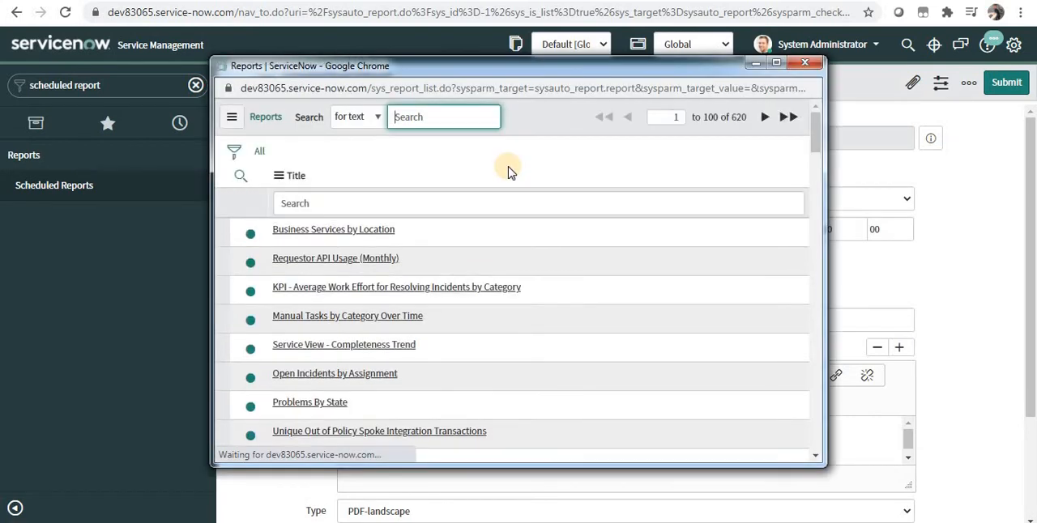
left_click(804, 63)
left_click(458, 177)
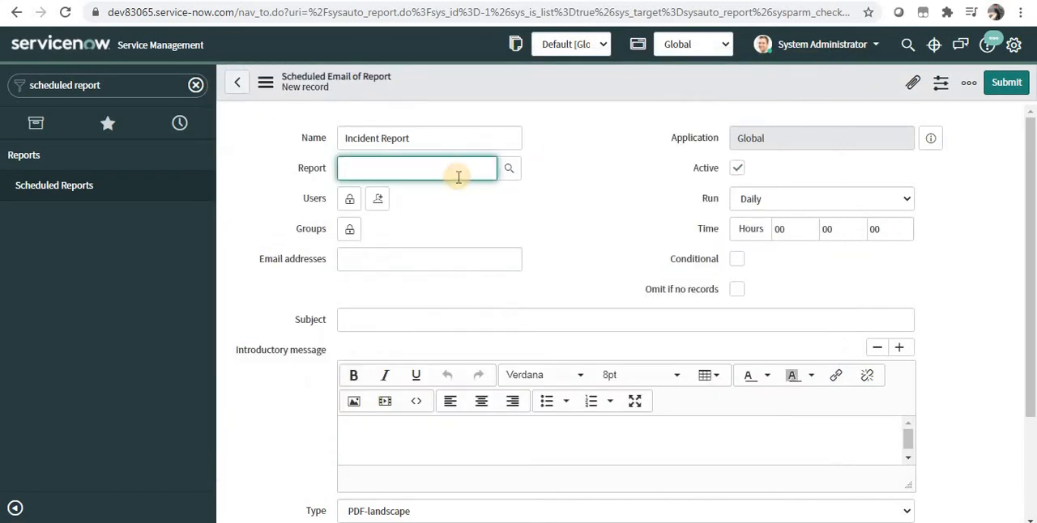
type("My")
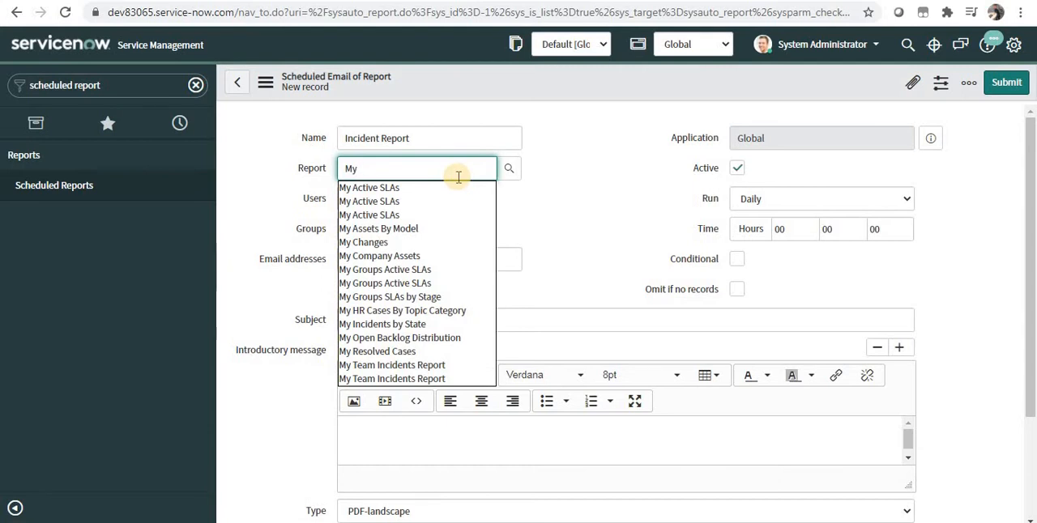
left_click(411, 366)
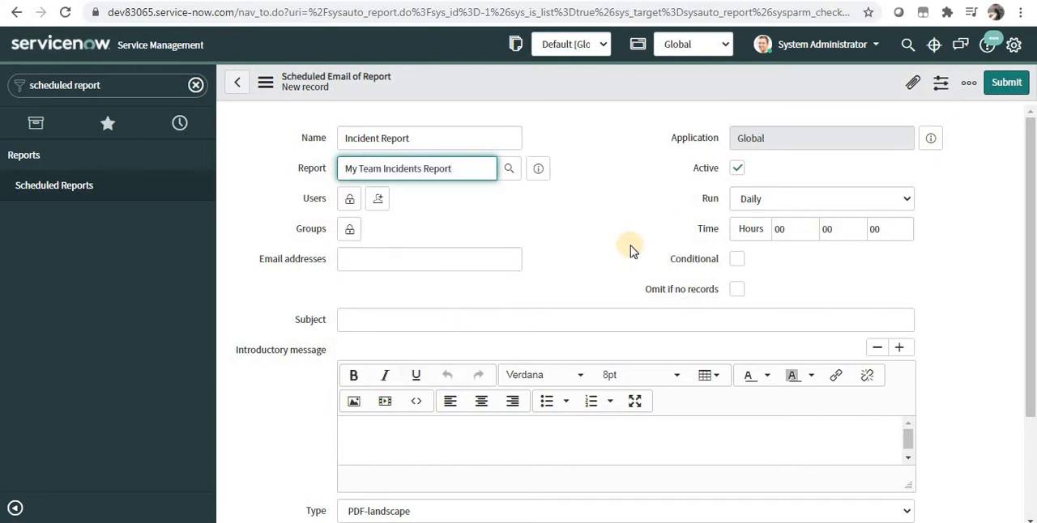
Unlock the Users recipients, add the user by name, and lock the list again.
left_click(350, 205)
type("fred l")
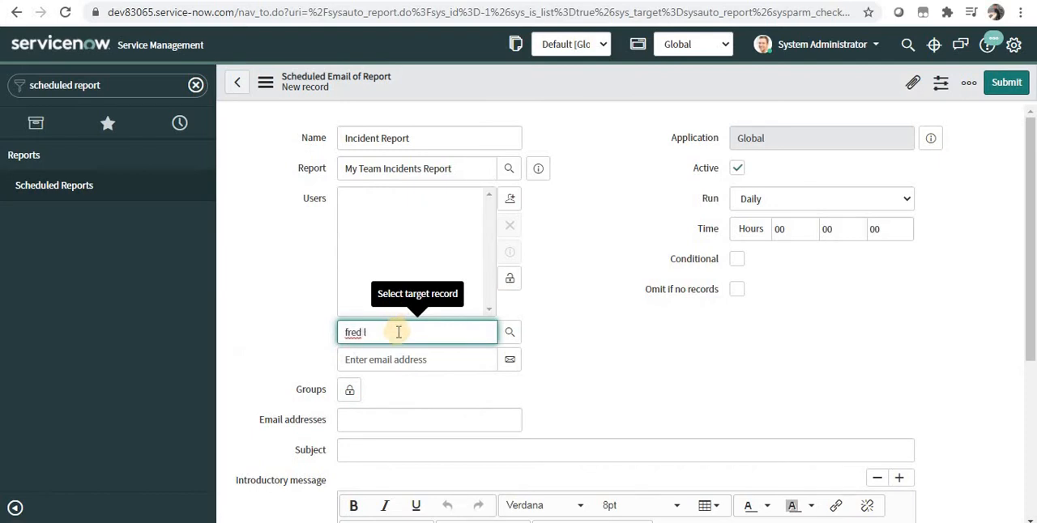
left_click(395, 351)
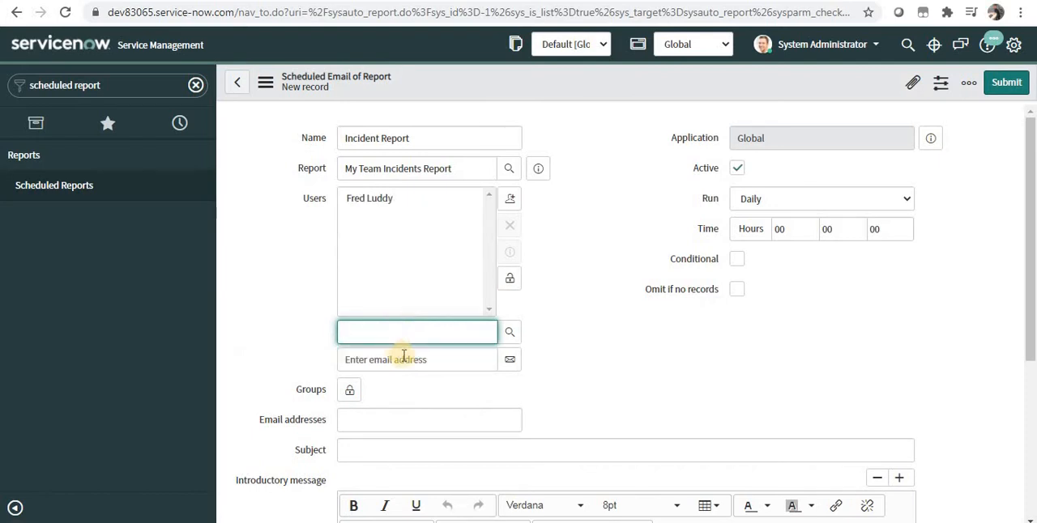
left_click(403, 357)
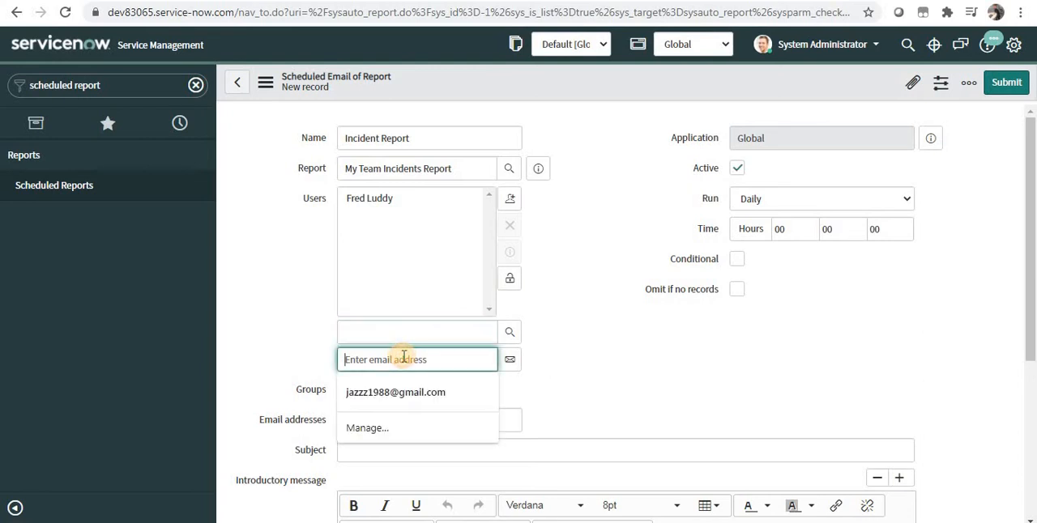
left_click(600, 342)
left_click(511, 280)
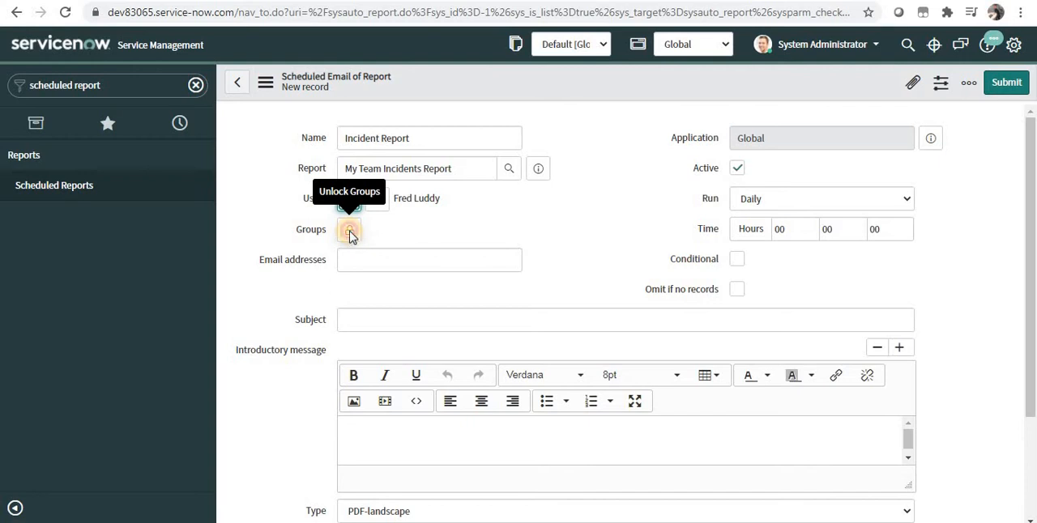
Add Agent Chat Group to the Groups recipients and lock the list again.
left_click(350, 234)
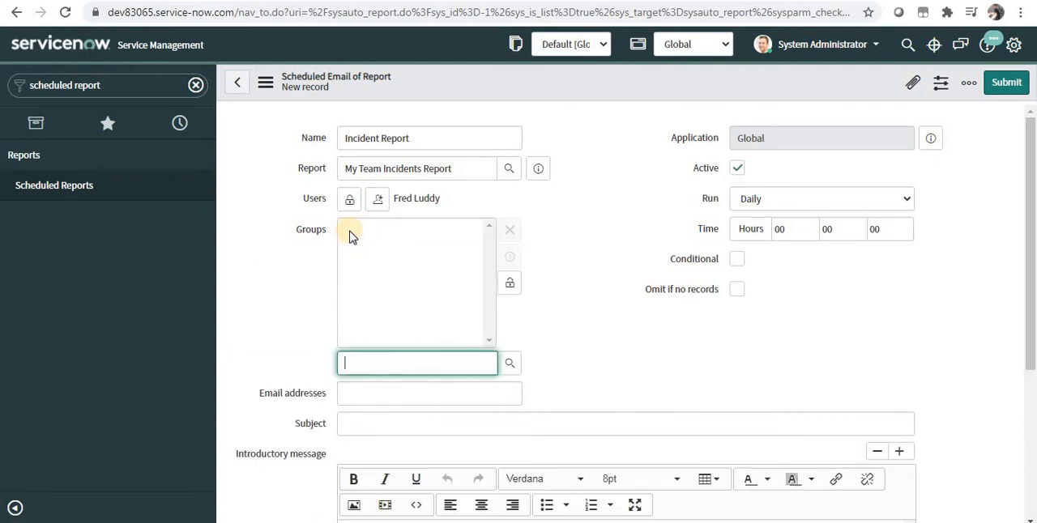
left_click(511, 366)
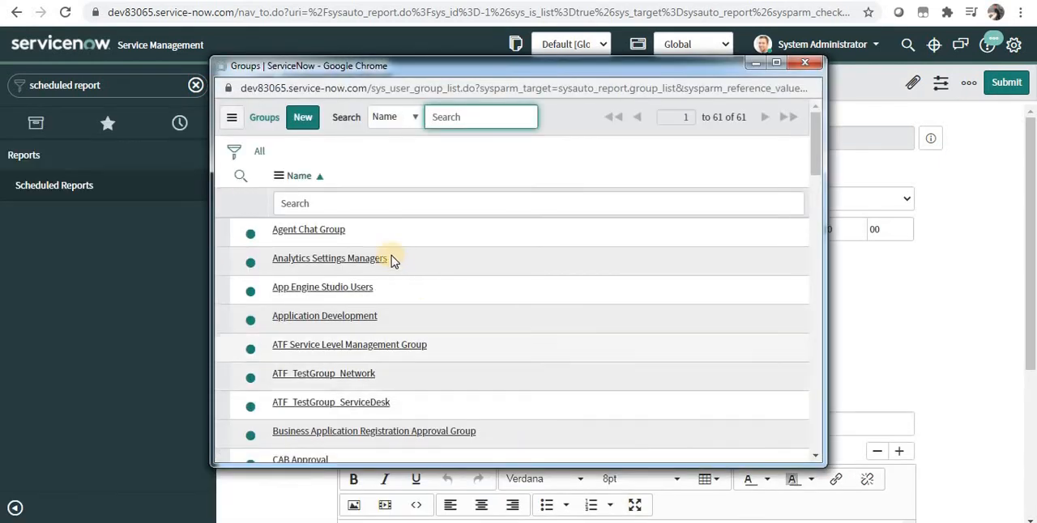
left_click(334, 231)
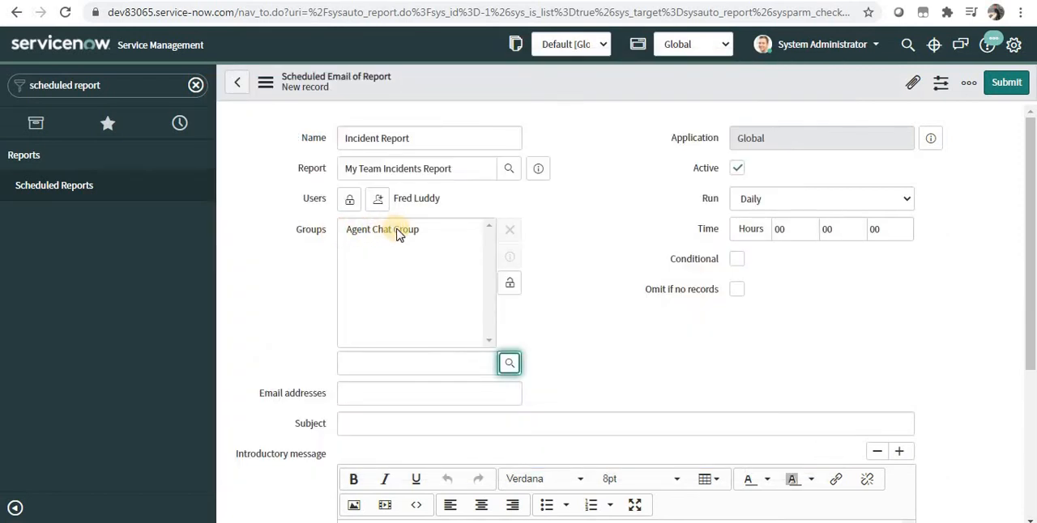
left_click(512, 283)
Enter the additional recipient's e-mail address followed by a semicolon in the Email addresses field.
left_click(465, 267)
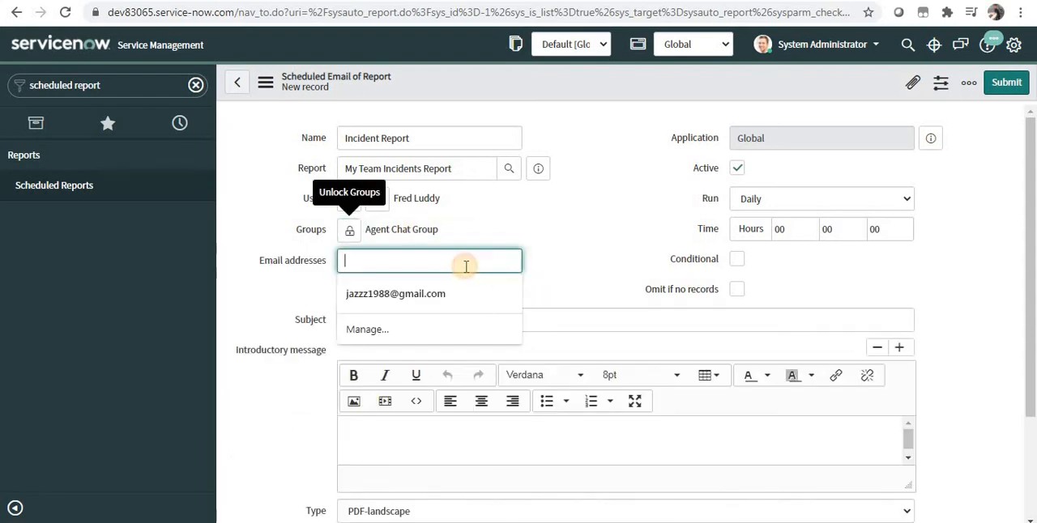
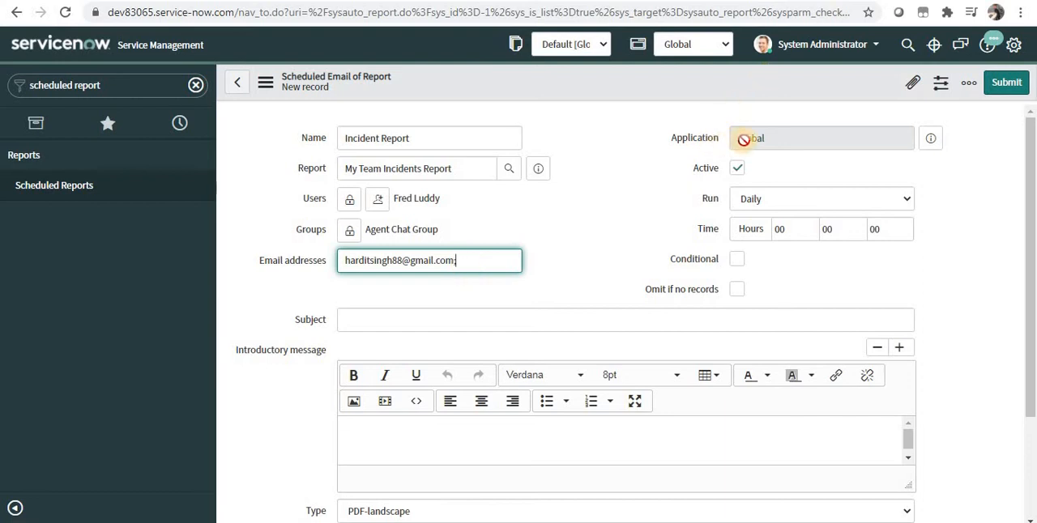
left_click_drag(743, 138, 770, 140)
left_click(770, 139)
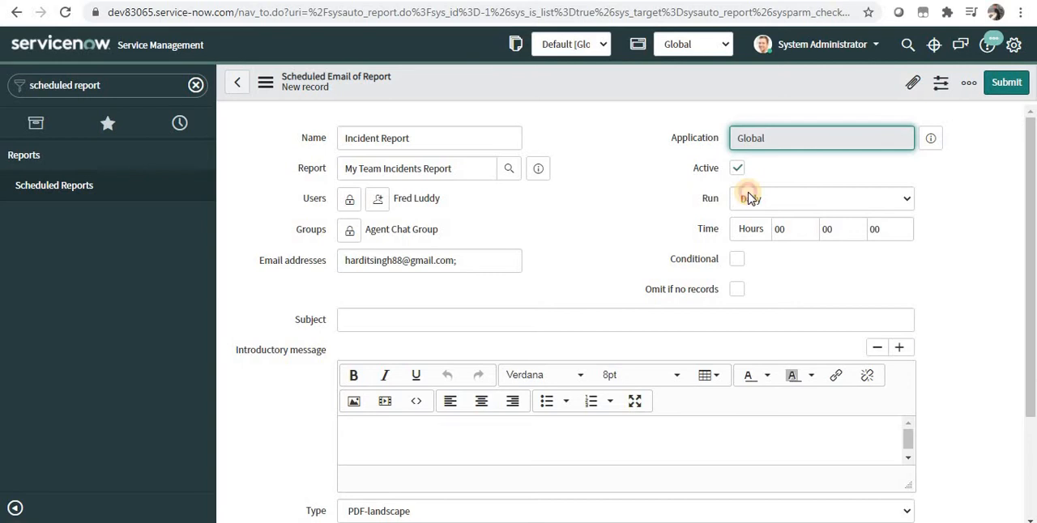
Keep the run frequency at Daily and set the run time to 03 hours.
left_click(748, 200)
left_click(770, 203)
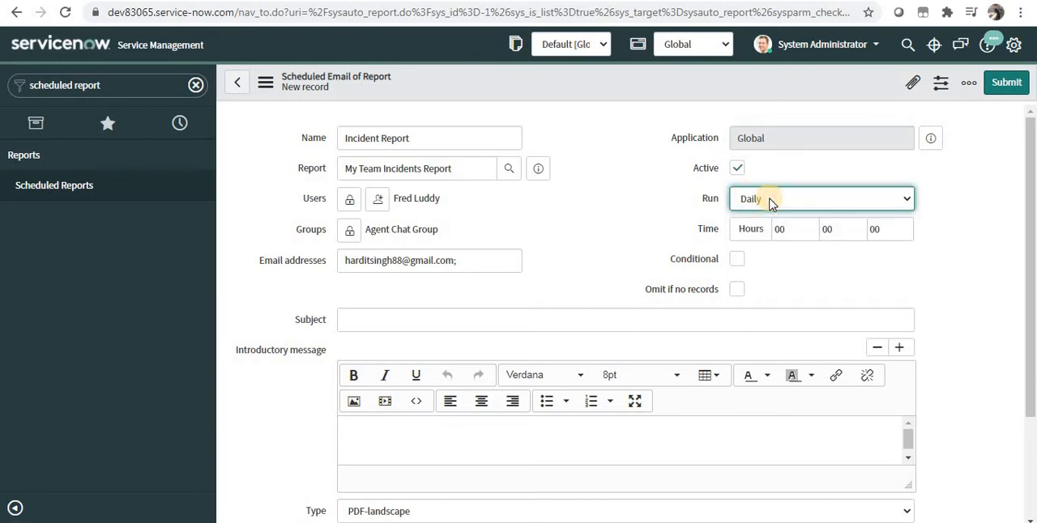
left_click(793, 229)
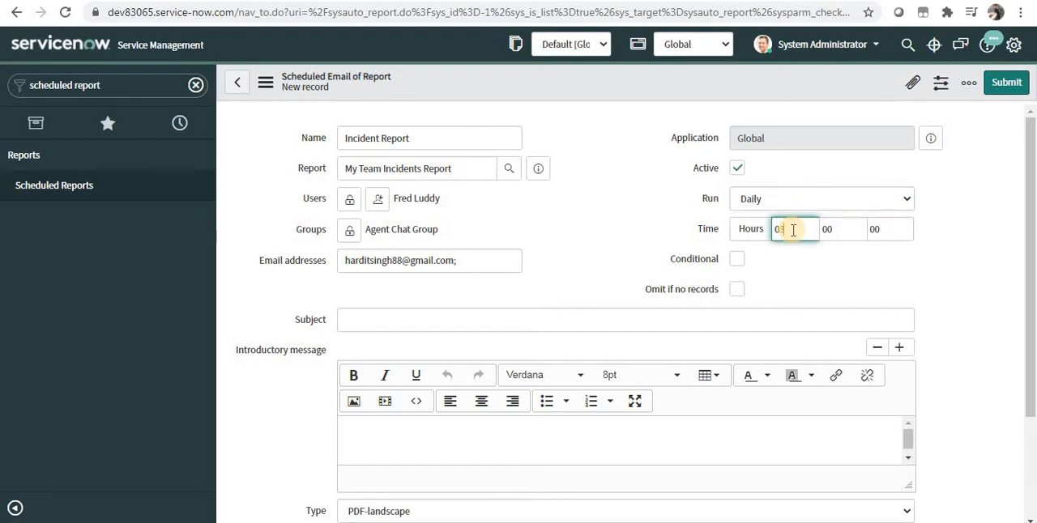
Set the report to run Weekly on Monday at 03 hours.
left_click(832, 200)
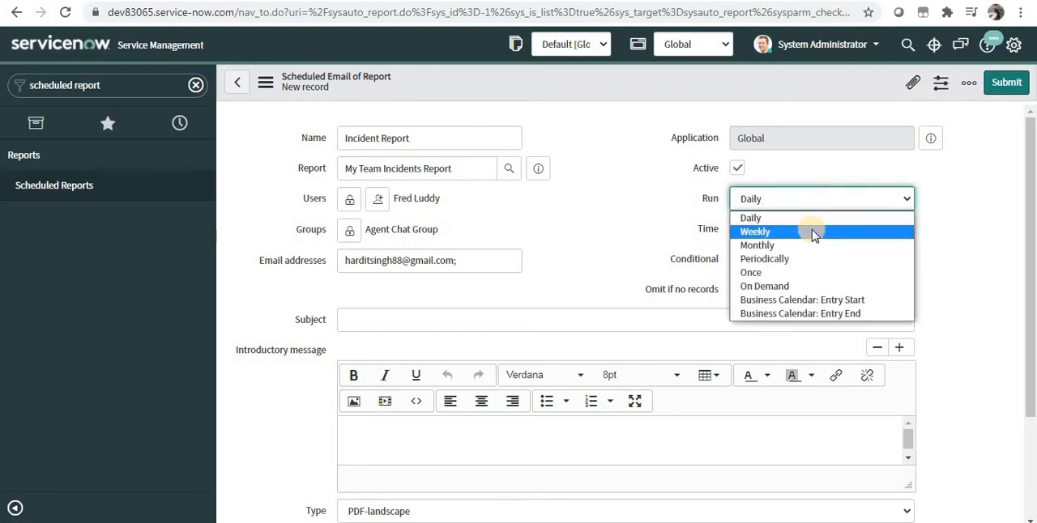
left_click(814, 233)
left_click(813, 231)
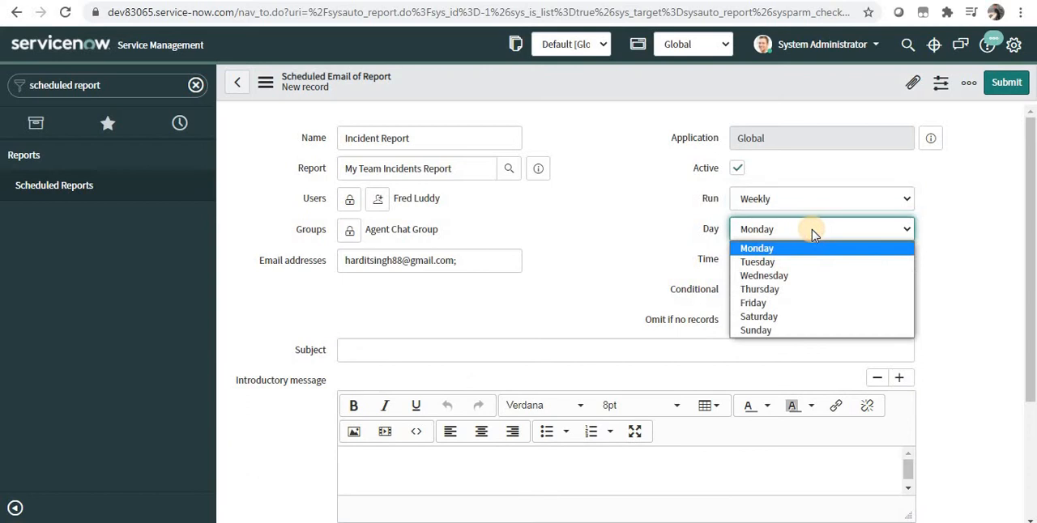
left_click(813, 233)
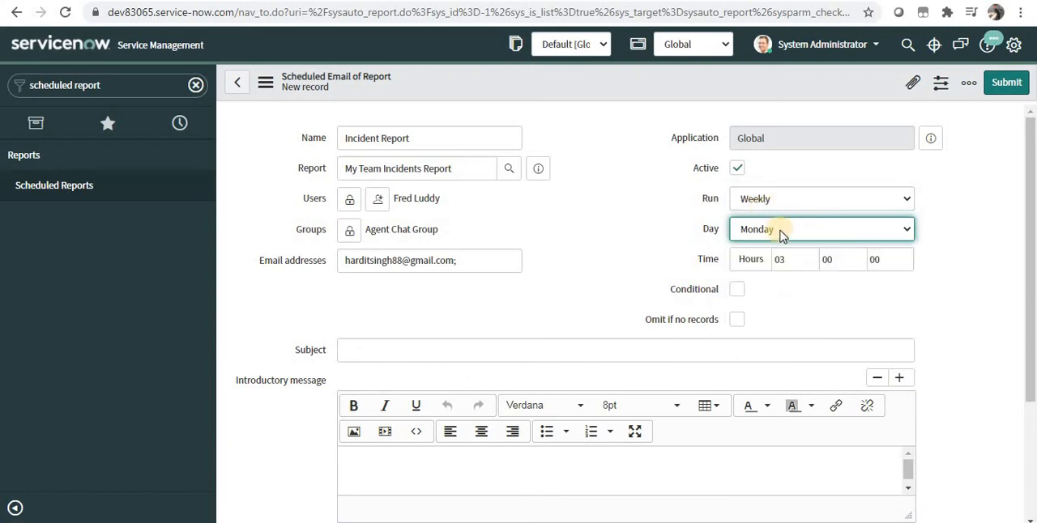
left_click(785, 259)
type("03")
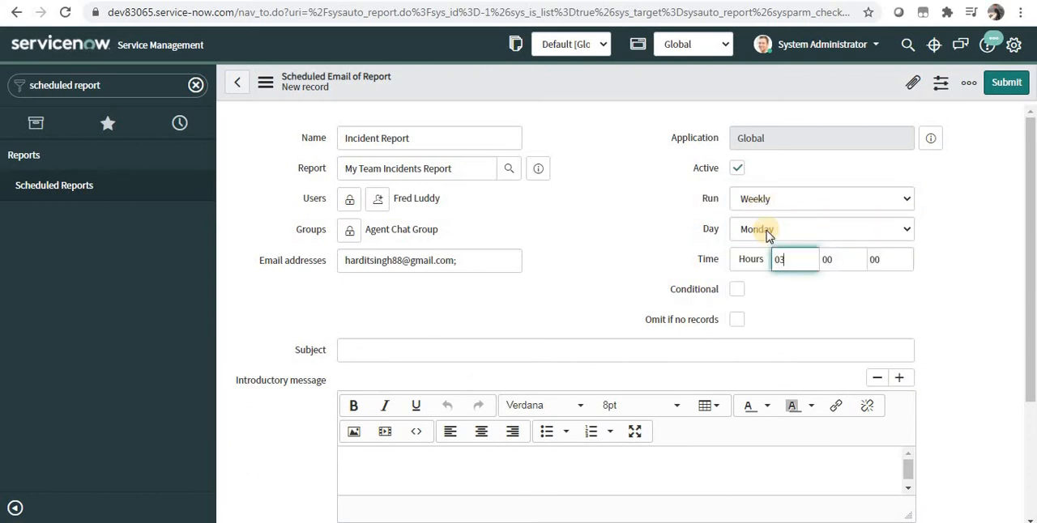
Change the run frequency to Monthly on day 1, keeping the time at 03 hours.
left_click(765, 231)
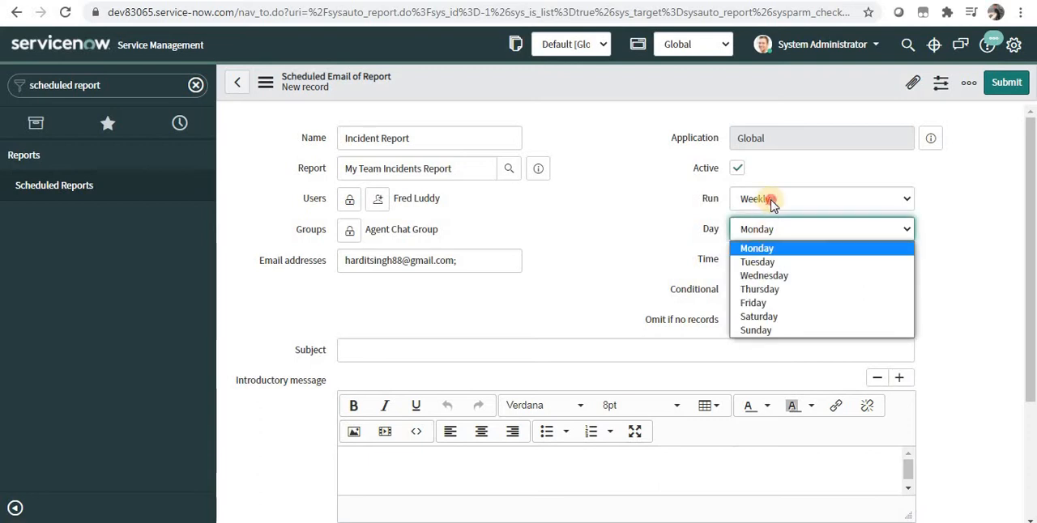
left_click(770, 202)
left_click(772, 244)
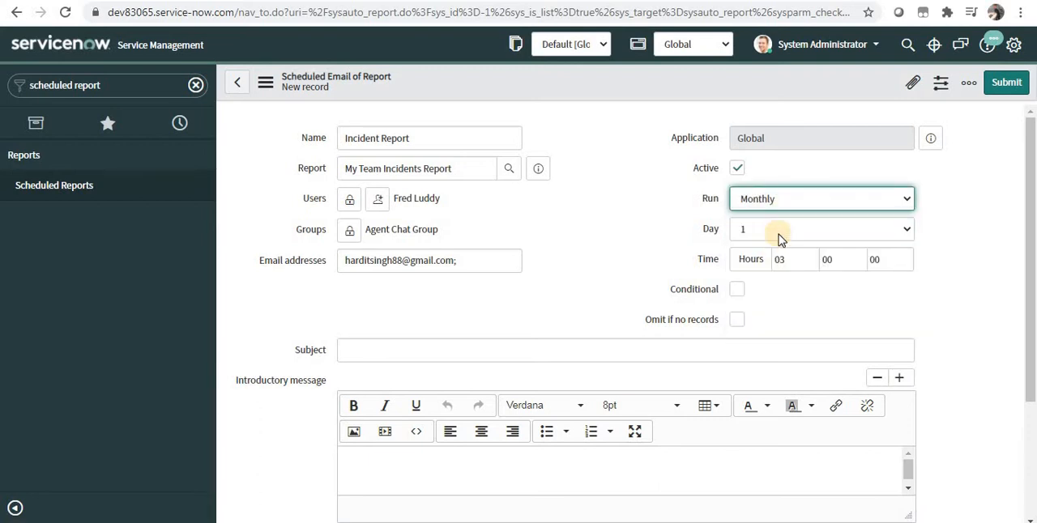
left_click(780, 233)
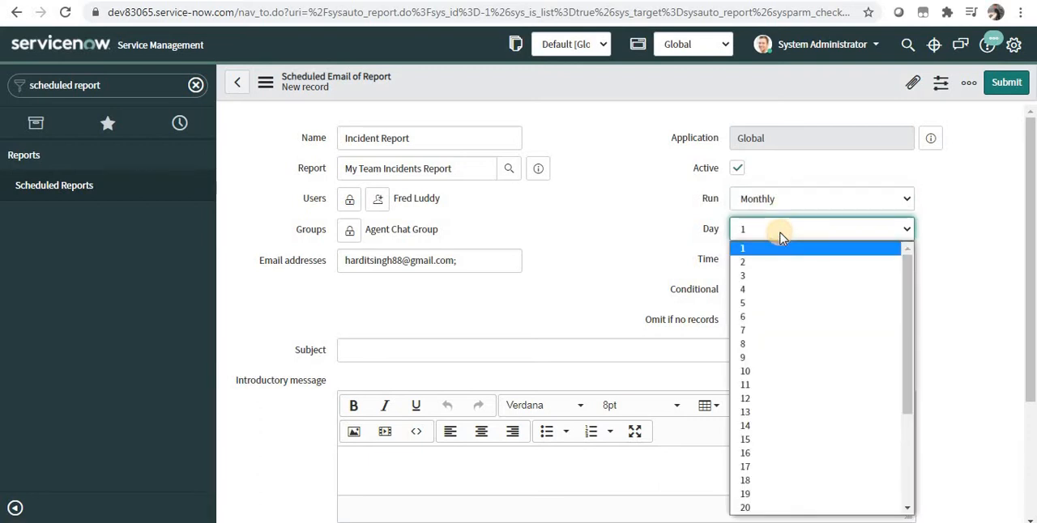
left_click(782, 237)
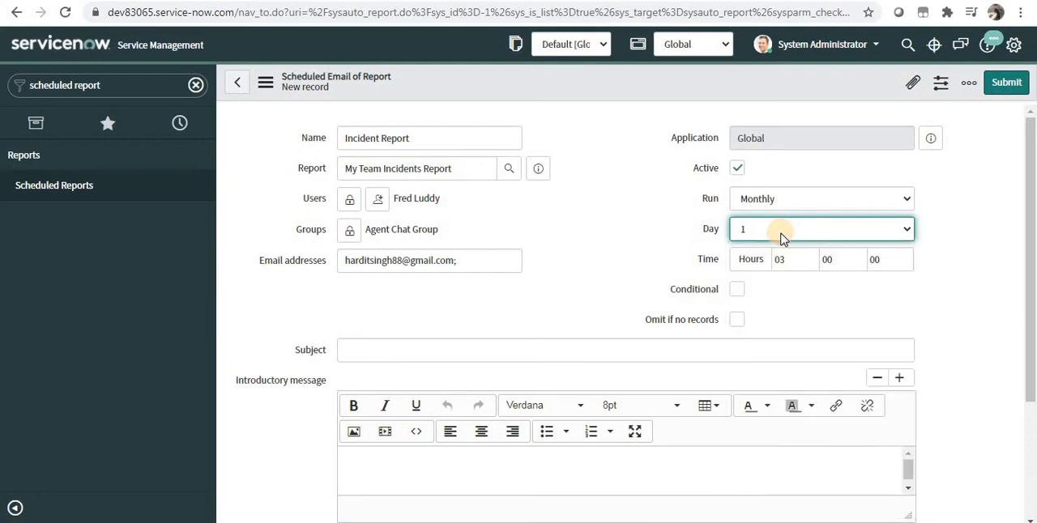
left_click(783, 259)
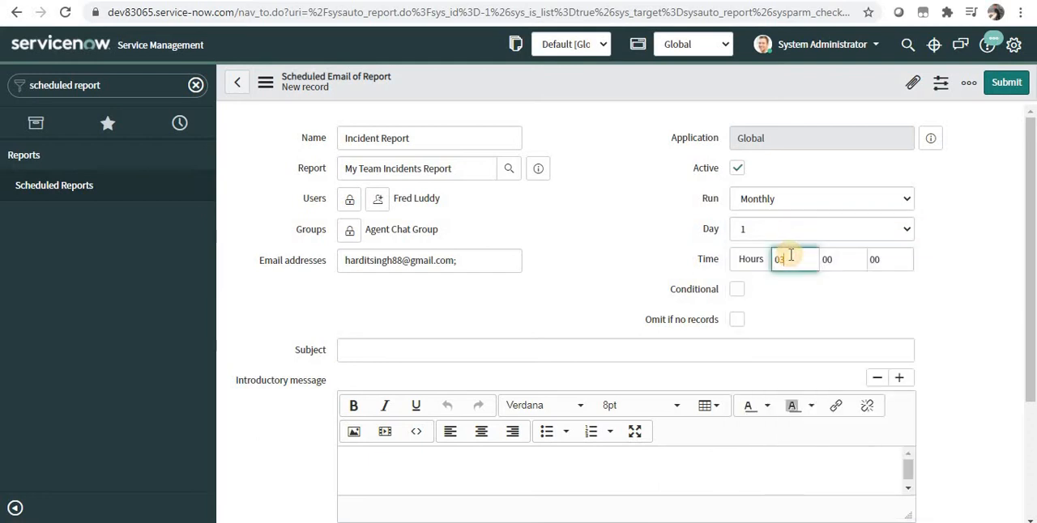
Change the run frequency to Periodically with a repeat interval of 08 days and 03 hours.
left_click(801, 208)
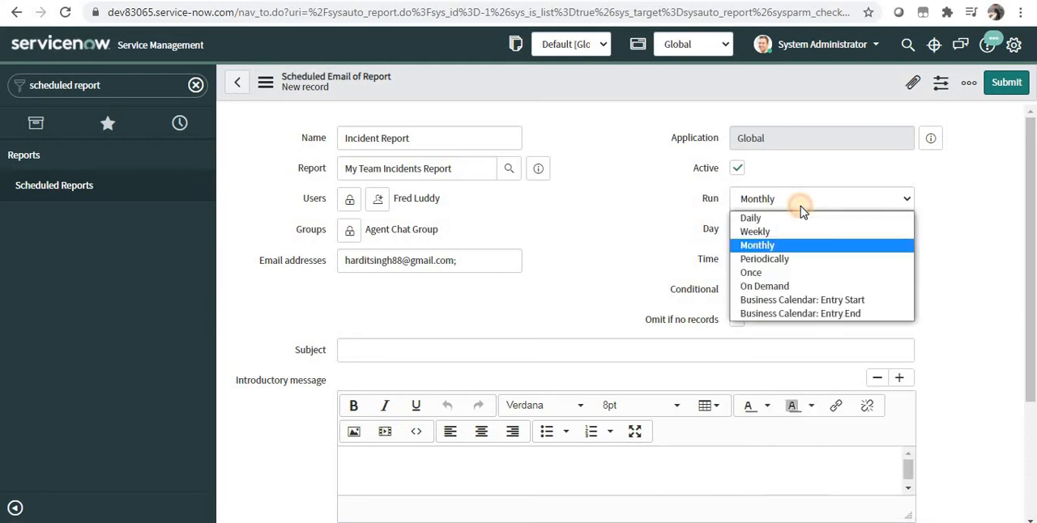
left_click(784, 259)
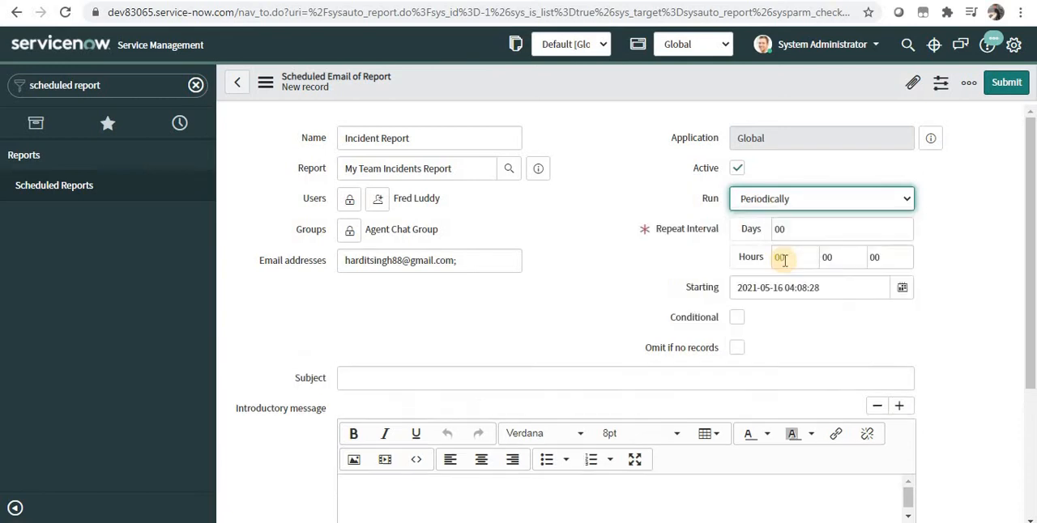
left_click(809, 226)
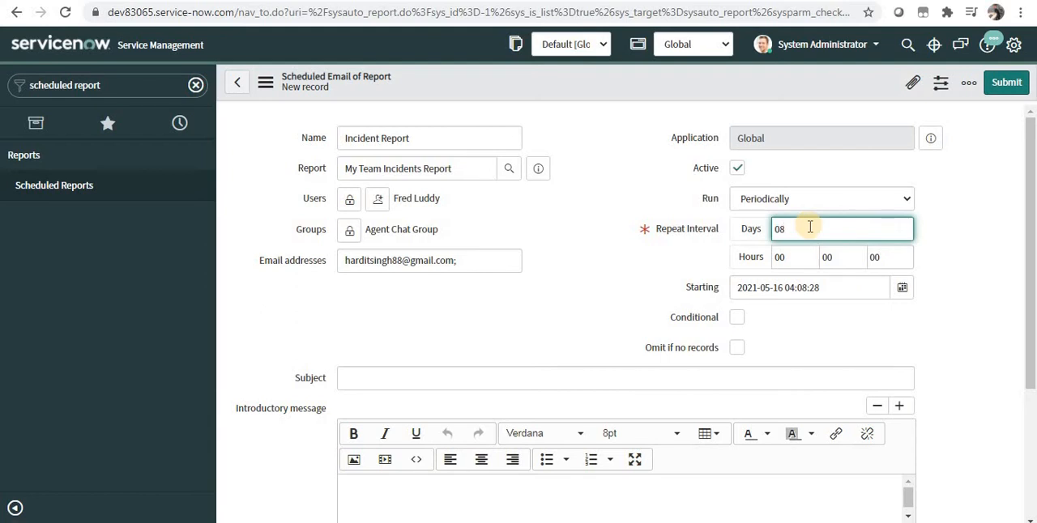
left_click(796, 259)
key("BackSpace")
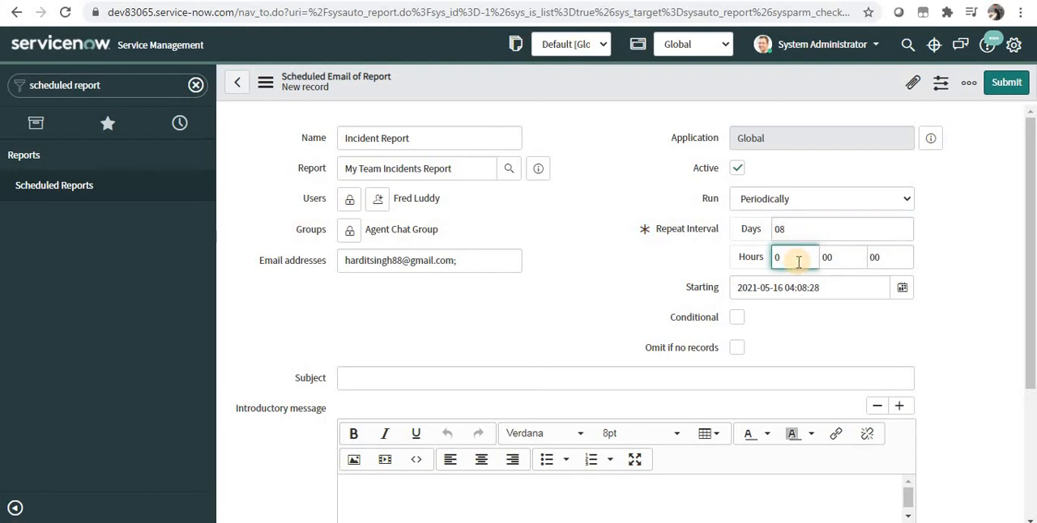
type("3")
Set the report's run frequency to On Demand.
left_click(803, 200)
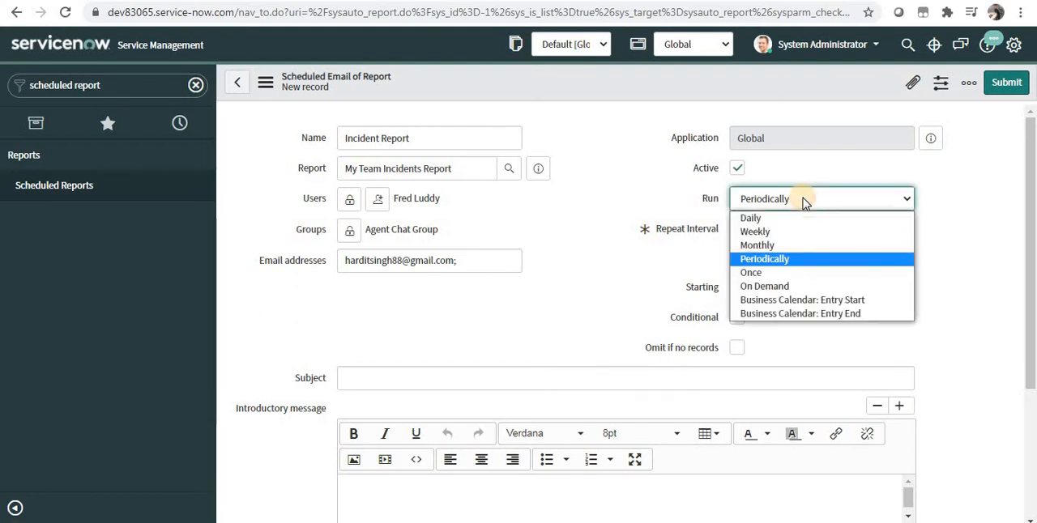
left_click(789, 286)
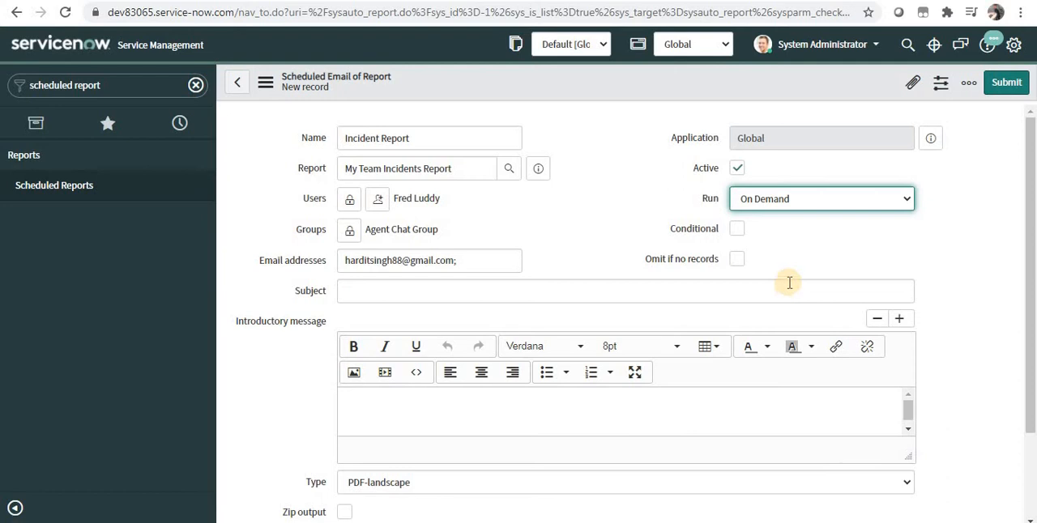
Set the report's run frequency back to Periodically and check the Conditional option, leaving it switched off.
left_click(850, 196)
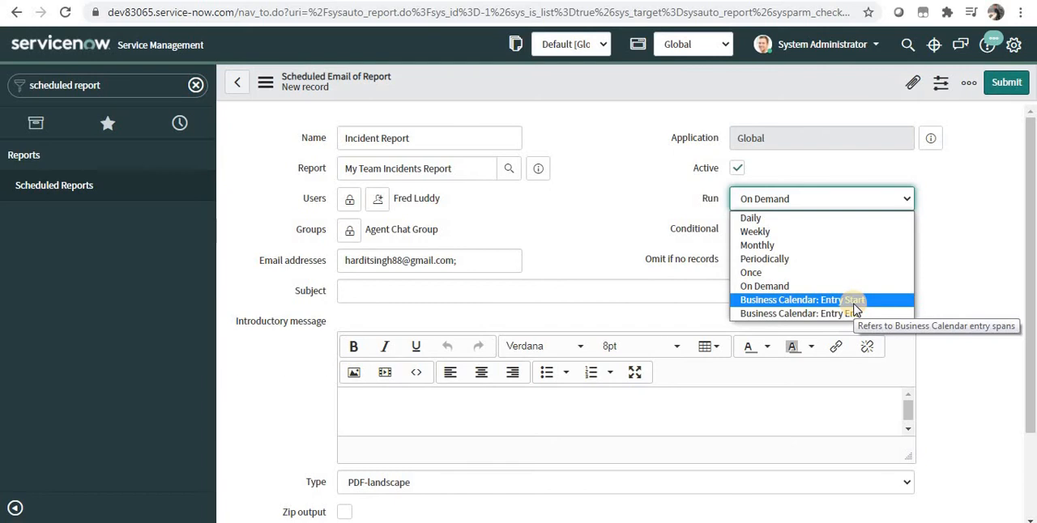
left_click(754, 232)
left_click(906, 206)
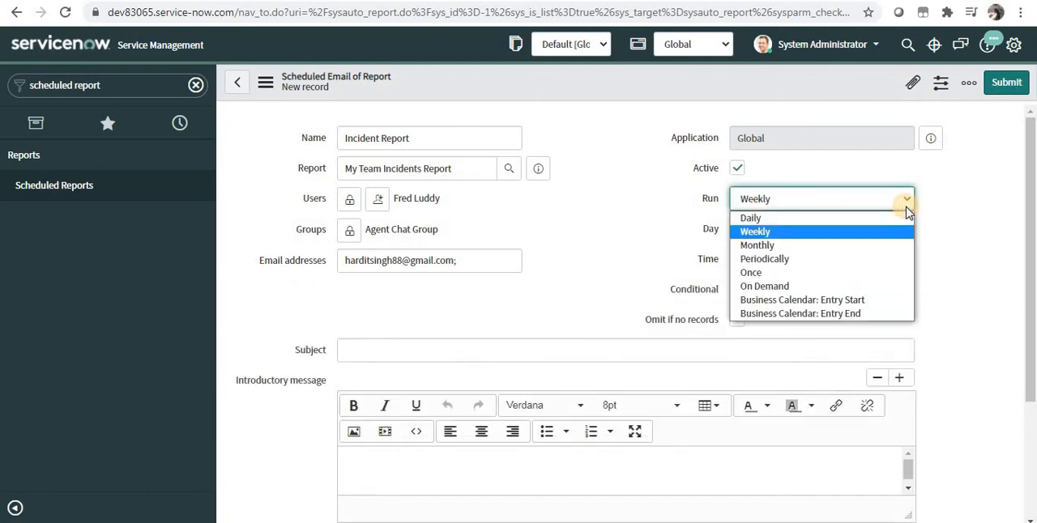
left_click(864, 260)
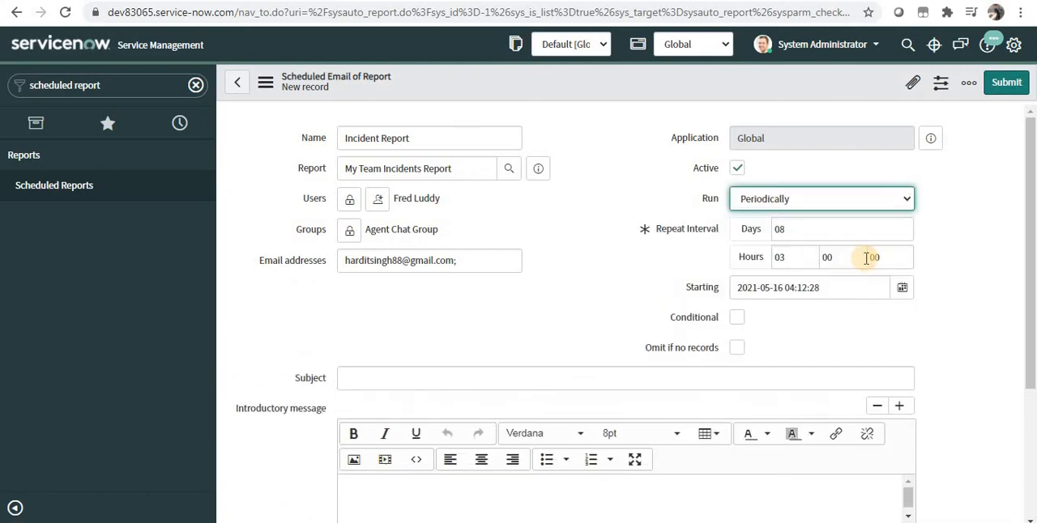
left_click(803, 285)
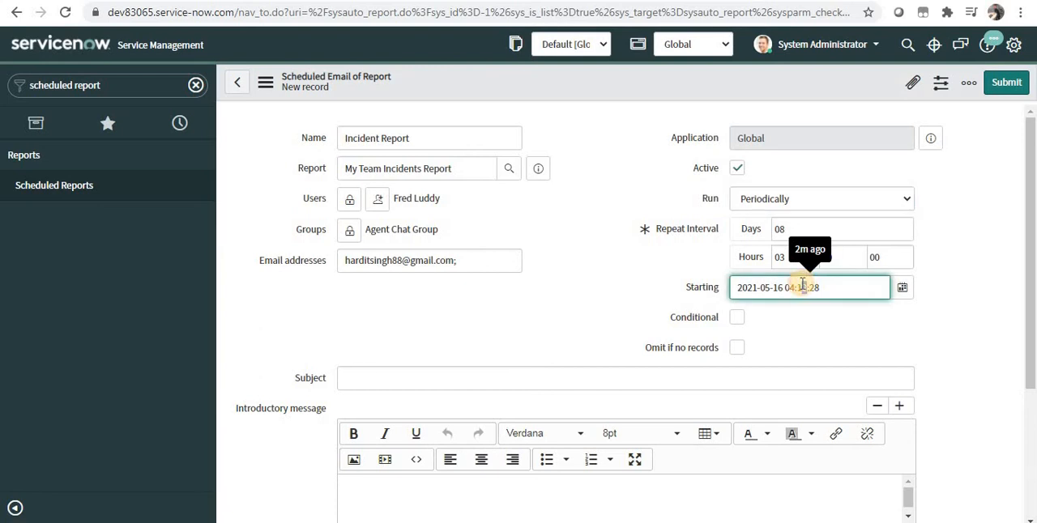
left_click(924, 284)
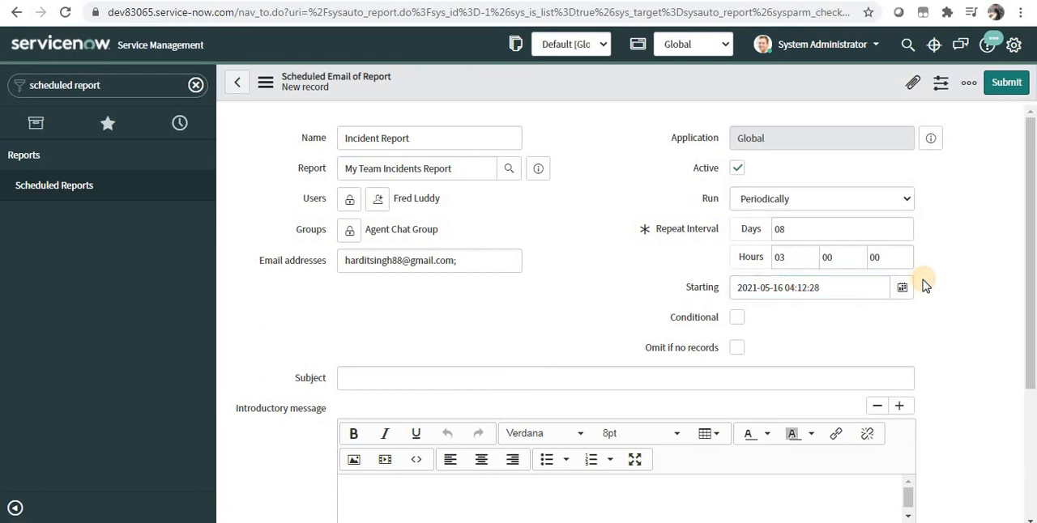
left_click(737, 318)
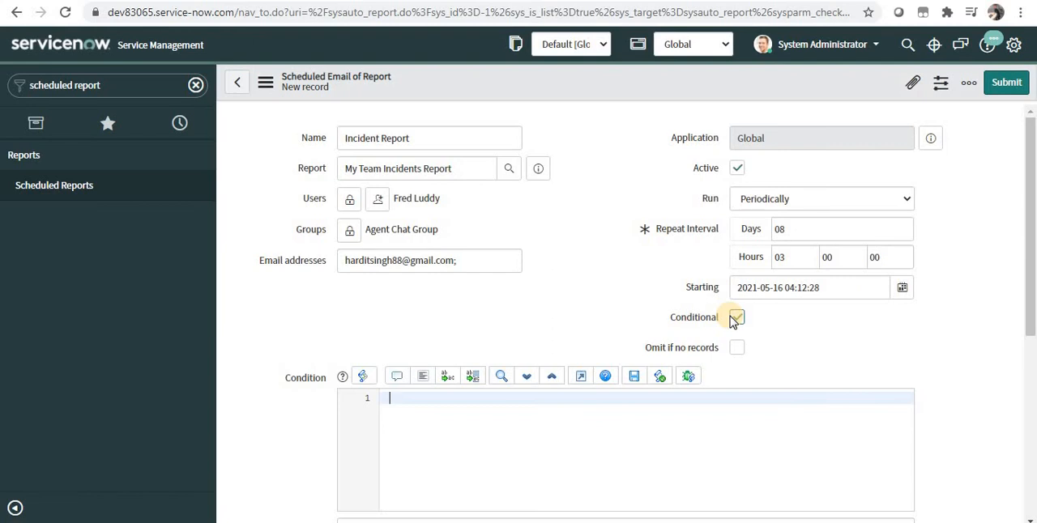
left_click(735, 318)
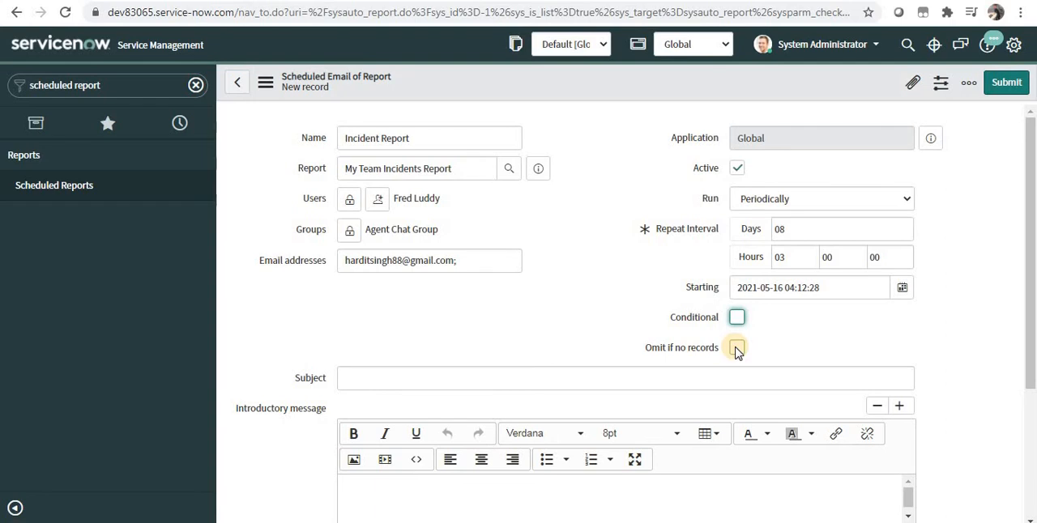
Enter the subject "My Team Incidents Report" and write the introductory message "Hi, PFA report. Thanks" on three lines.
left_click(414, 376)
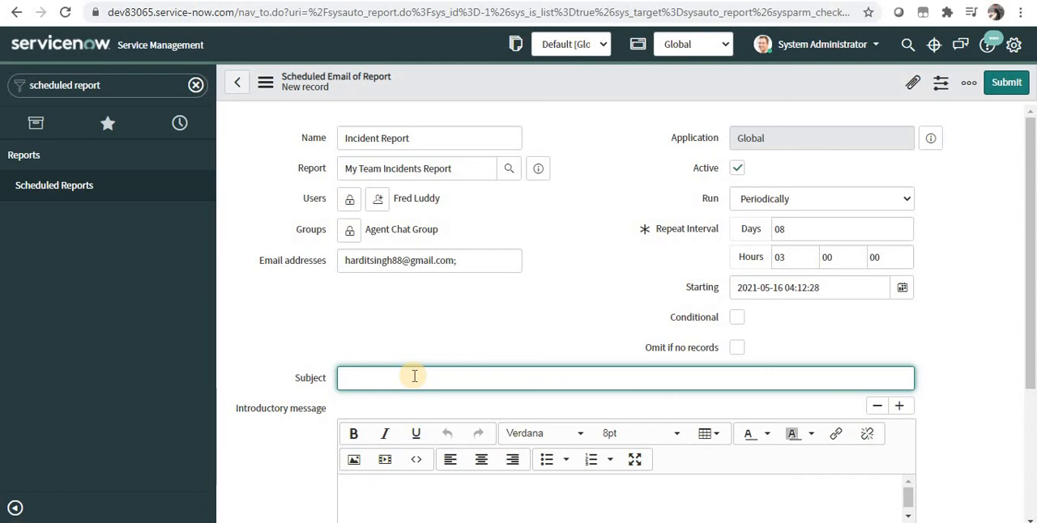
type("My Team Incidents Report")
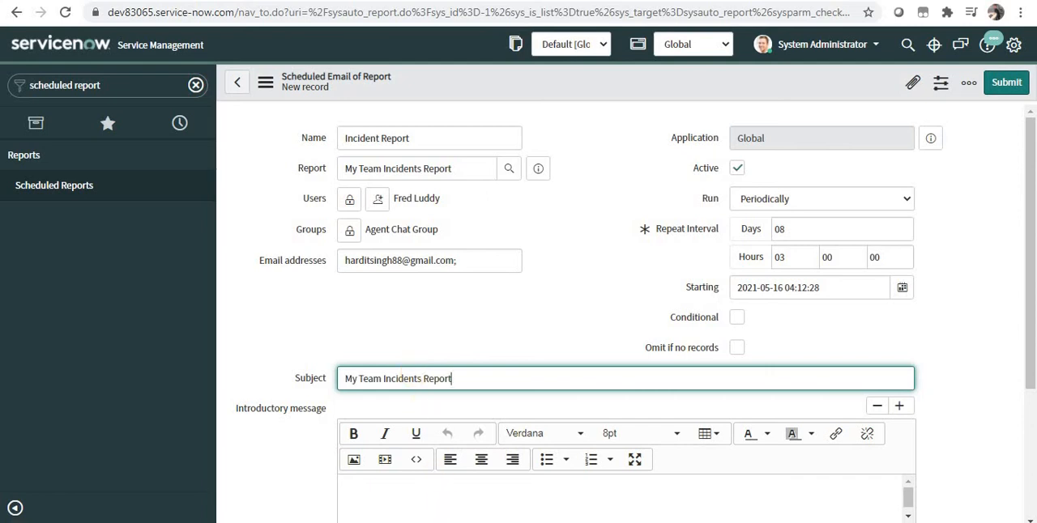
left_click(462, 503)
type("Hi")
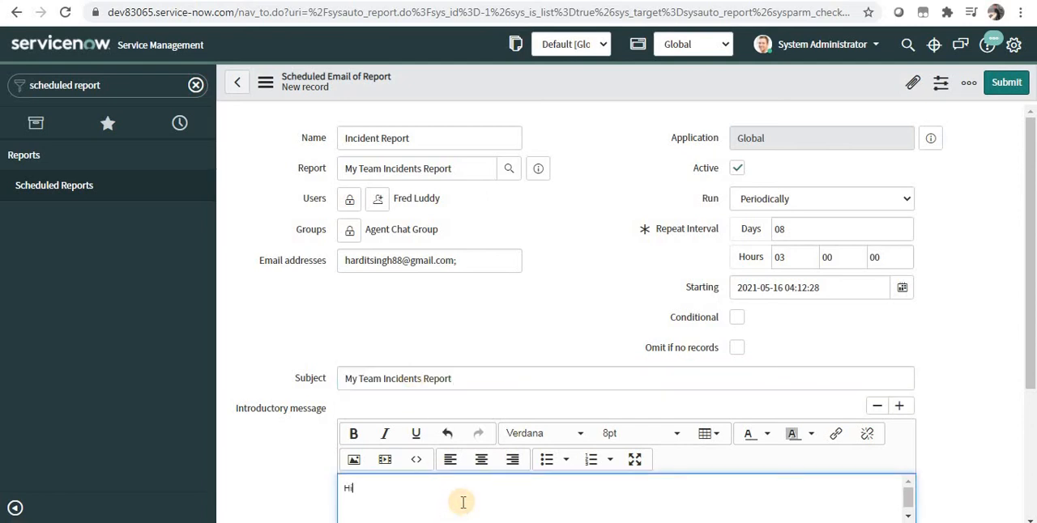
type(",")
key("Return")
type("PFA report.")
key("Return")
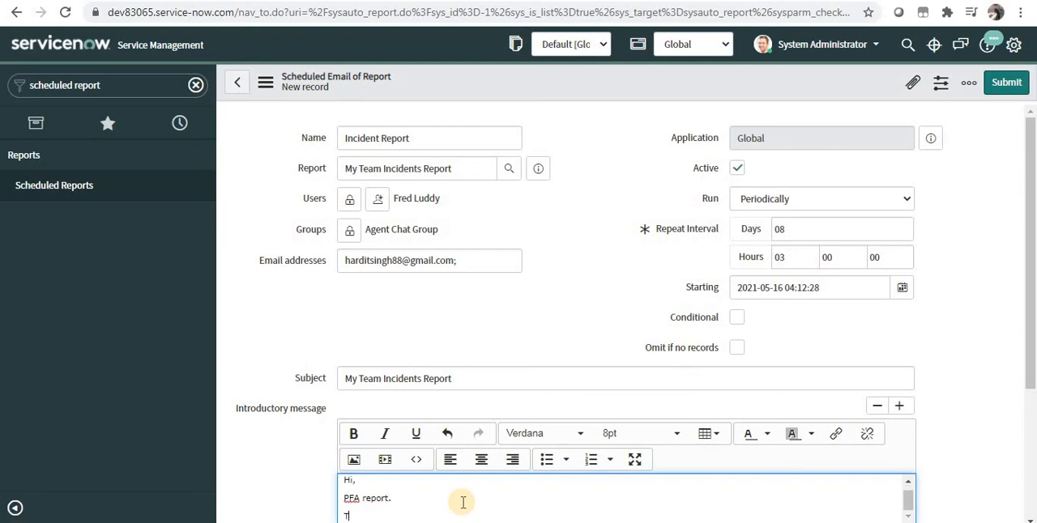
type("Thanks")
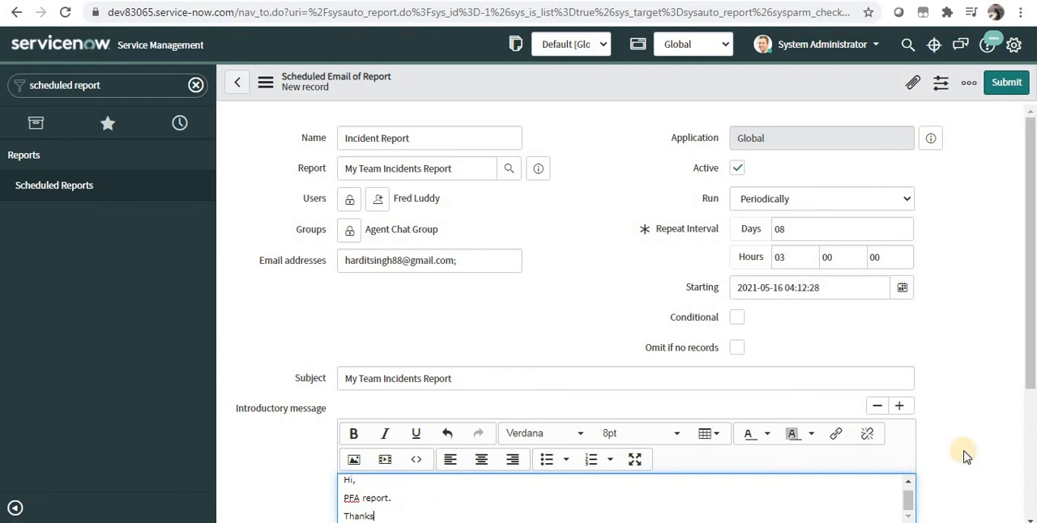
Set the report's output type to Excel (.xlsx) and check the description of the Include with field.
scroll(1030, 477, "down", 1)
scroll(1030, 477, "down", 3)
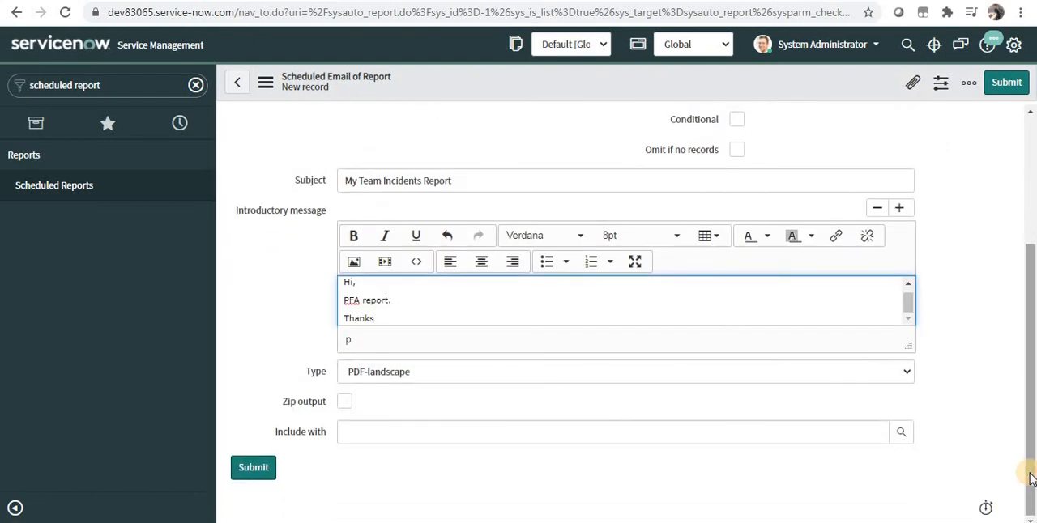
left_click(646, 374)
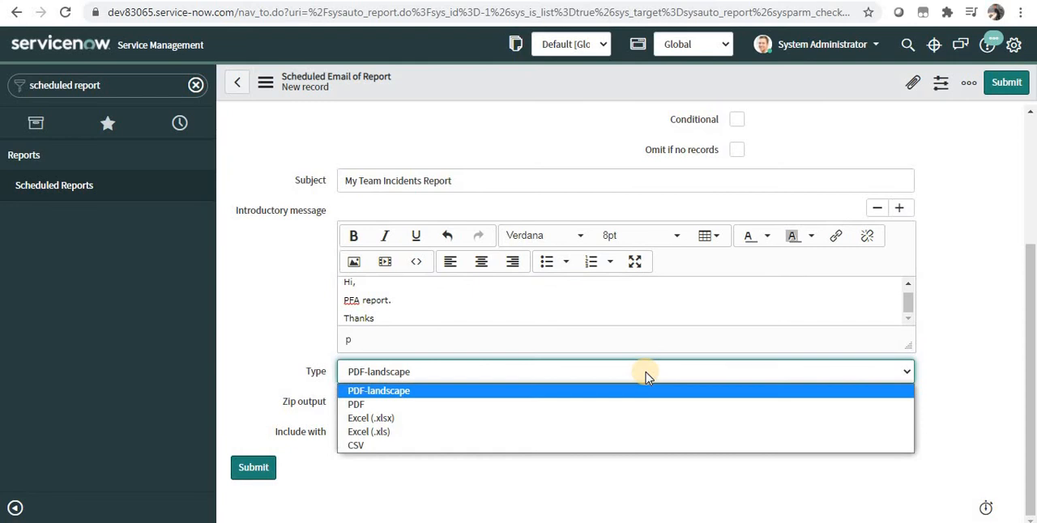
left_click(596, 433)
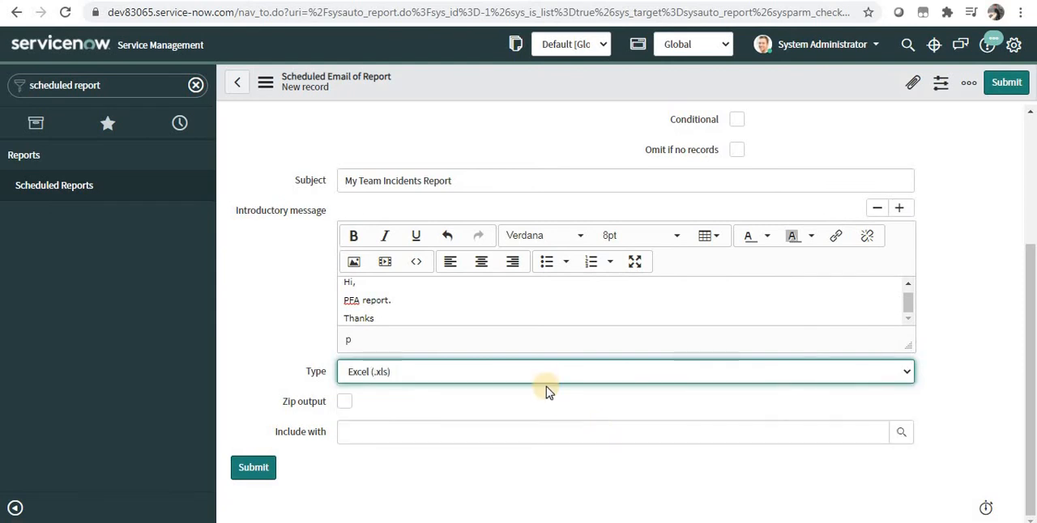
left_click(546, 380)
left_click(526, 421)
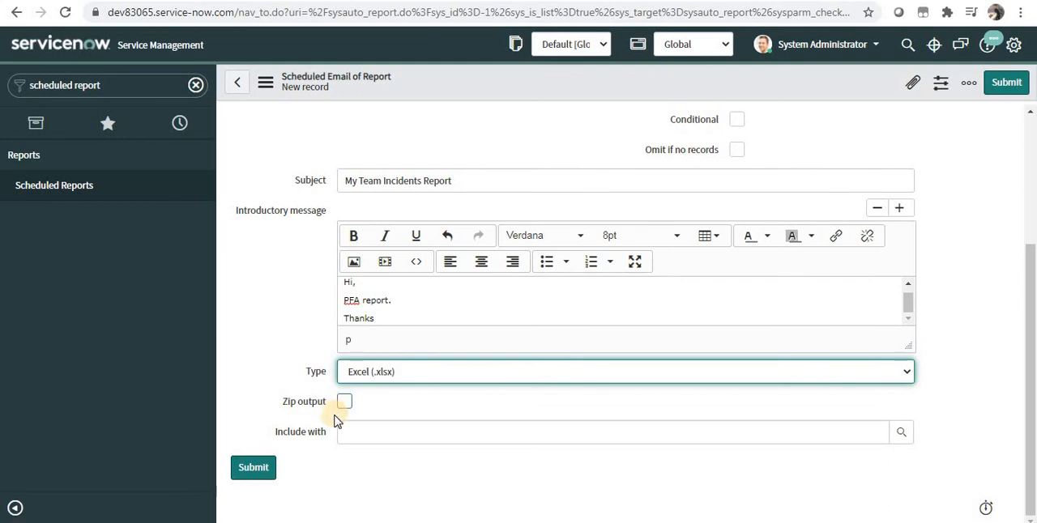
mouse_move(312, 441)
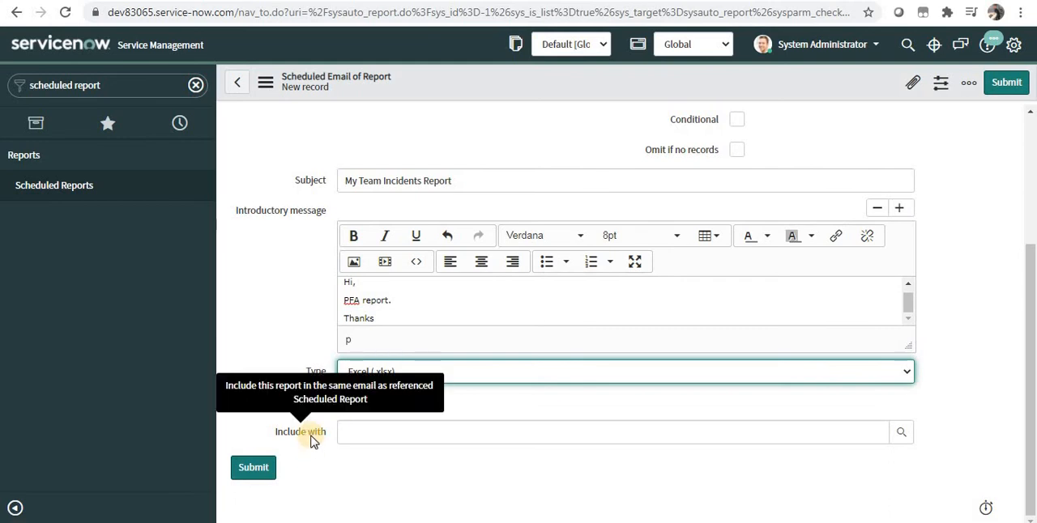
Save the scheduled email record and return to the list of scheduled reports.
right_click(690, 74)
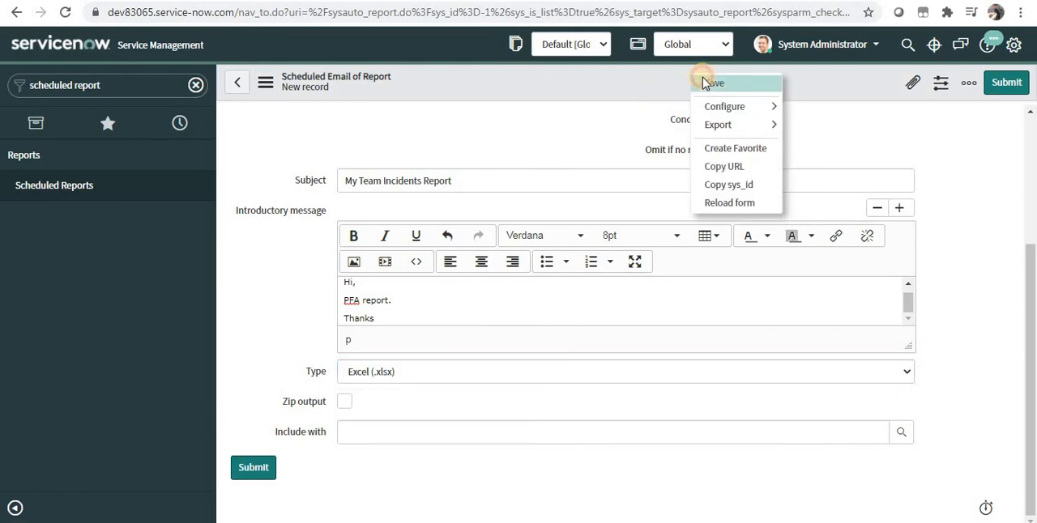
left_click(702, 81)
left_click(97, 185)
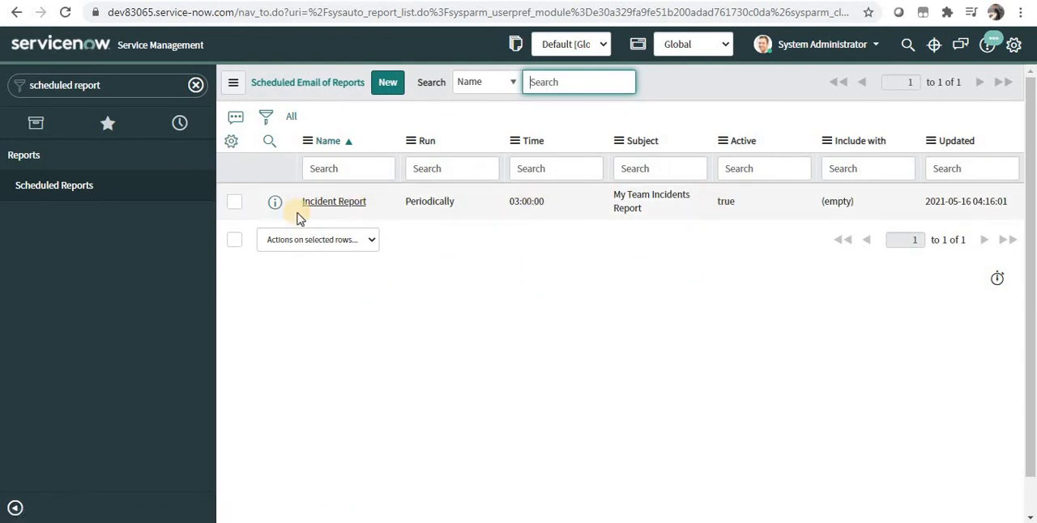
Find the outbound Sent mailbox in the navigator and open it in a separate browser tab.
left_click(134, 81)
key("ctrl+a")
type("sent")
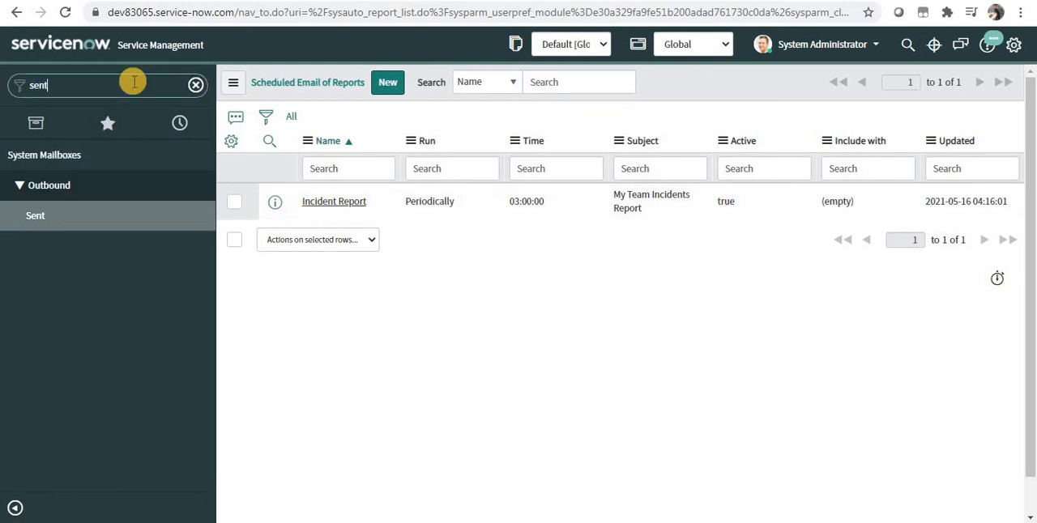
right_click(94, 225)
left_click(204, 168)
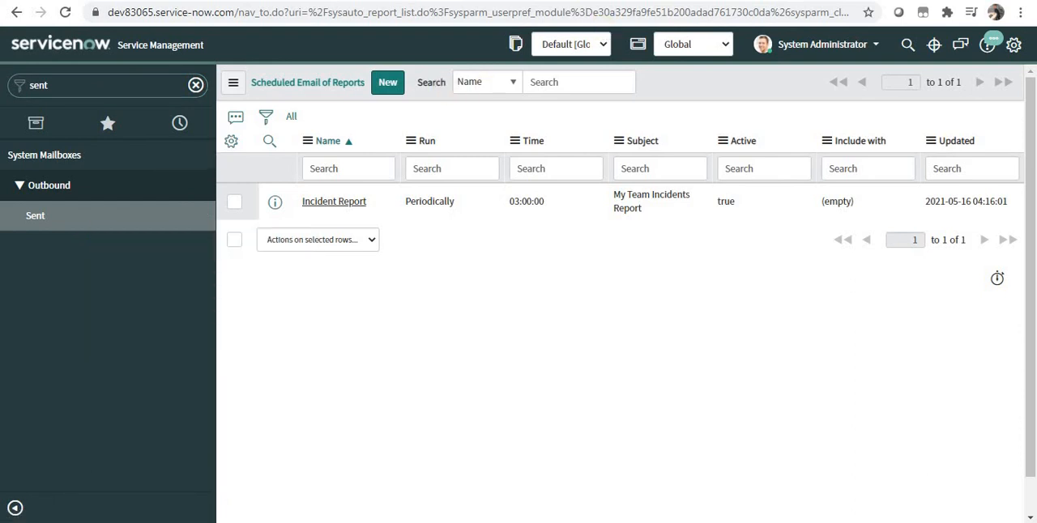
key("ctrl+Tab")
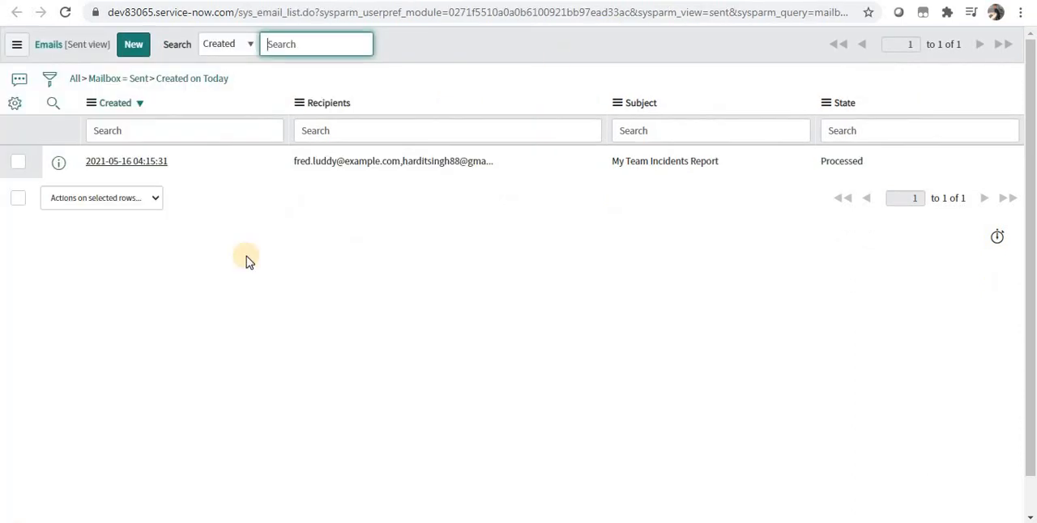
Open the sent My Team Incidents Report email and review its recipients, attachment and headers.
left_click(149, 163)
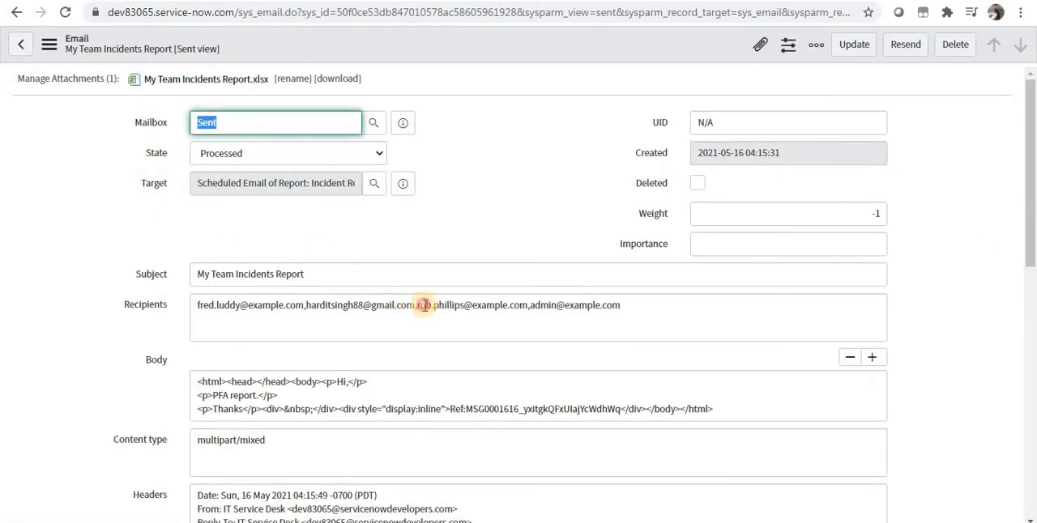
left_click_drag(392, 305, 608, 296)
left_click_drag(1029, 119, 1028, 116)
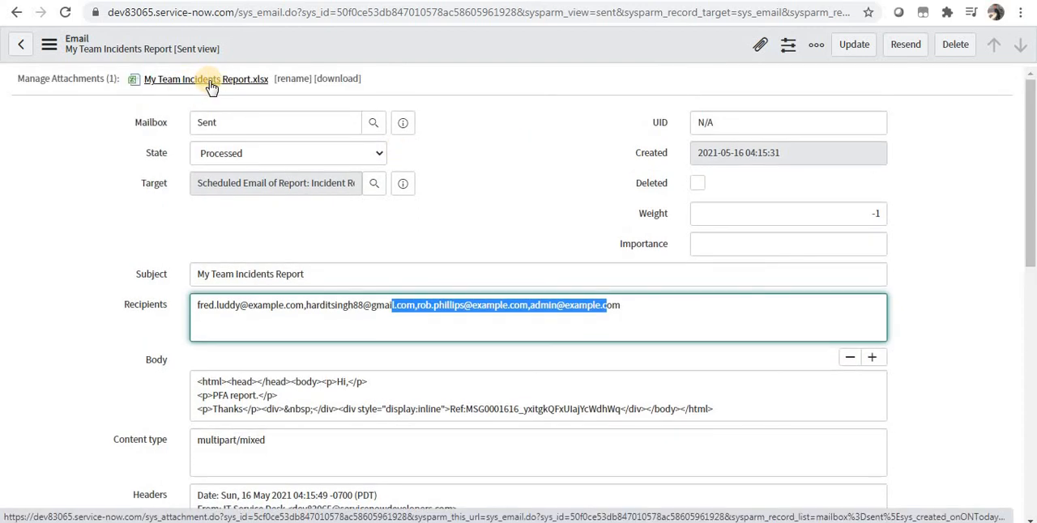
scroll(1027, 254, "down", 2)
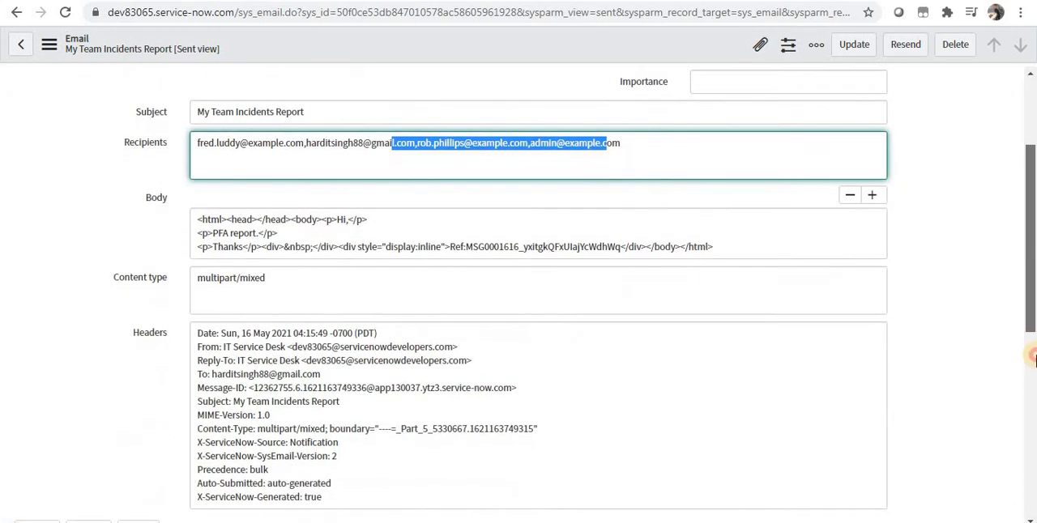
scroll(1032, 356, "down", 3)
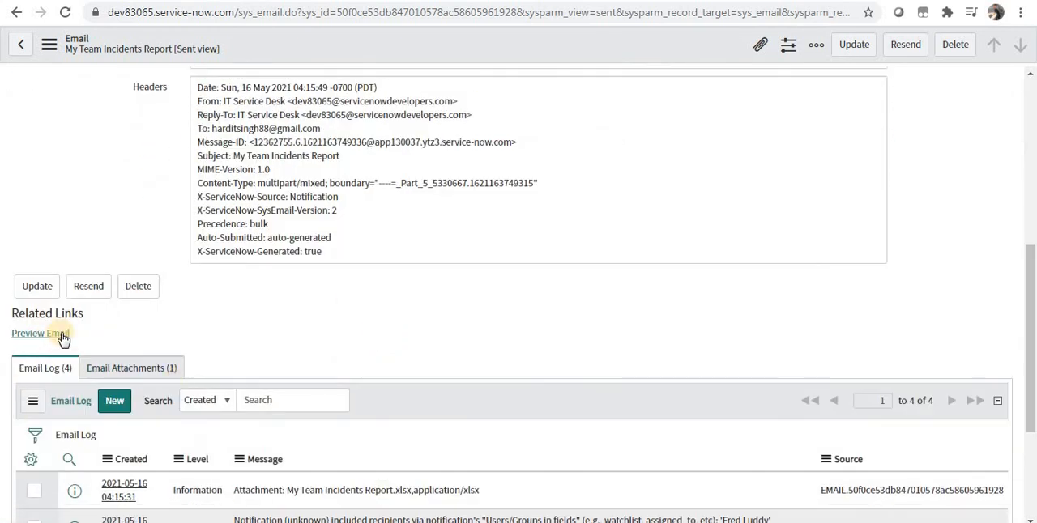
Preview the sent email's message body, close the preview and return to the scheduled reports list.
left_click(62, 335)
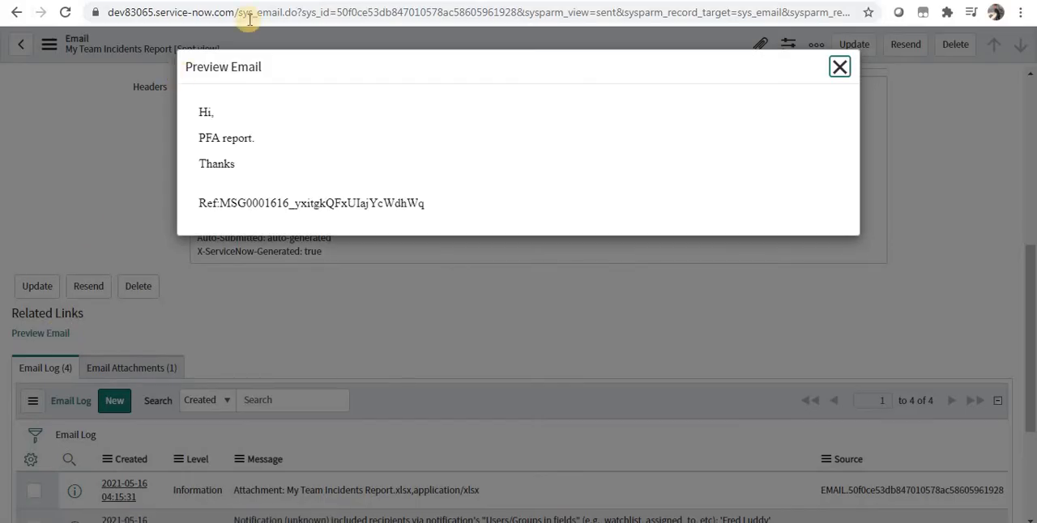
left_click_drag(200, 110, 273, 159)
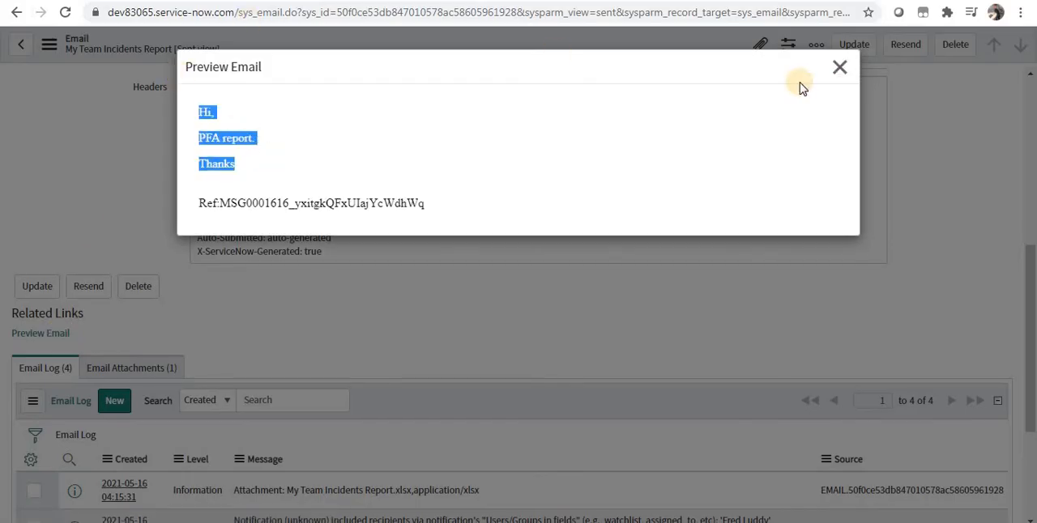
left_click(839, 72)
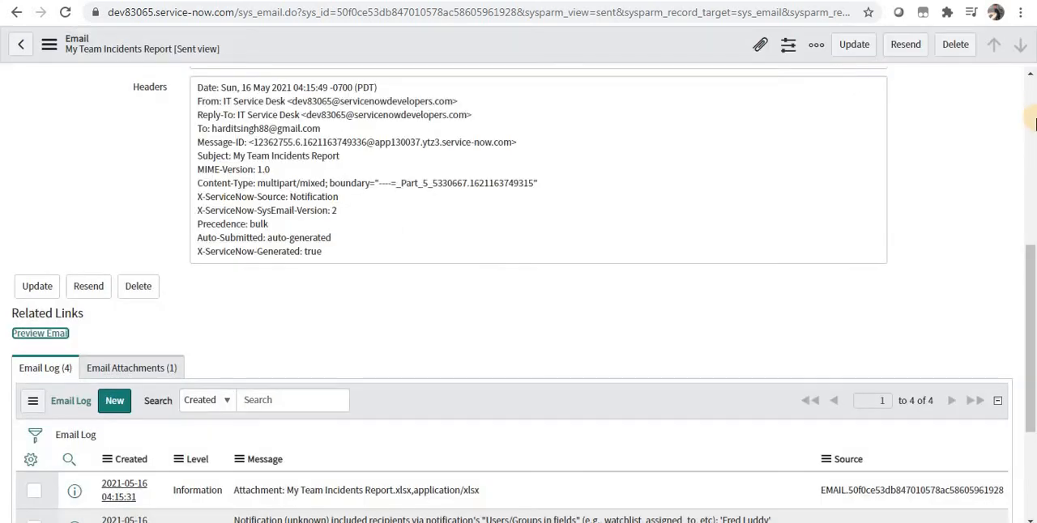
scroll(1032, 121, "up", 5)
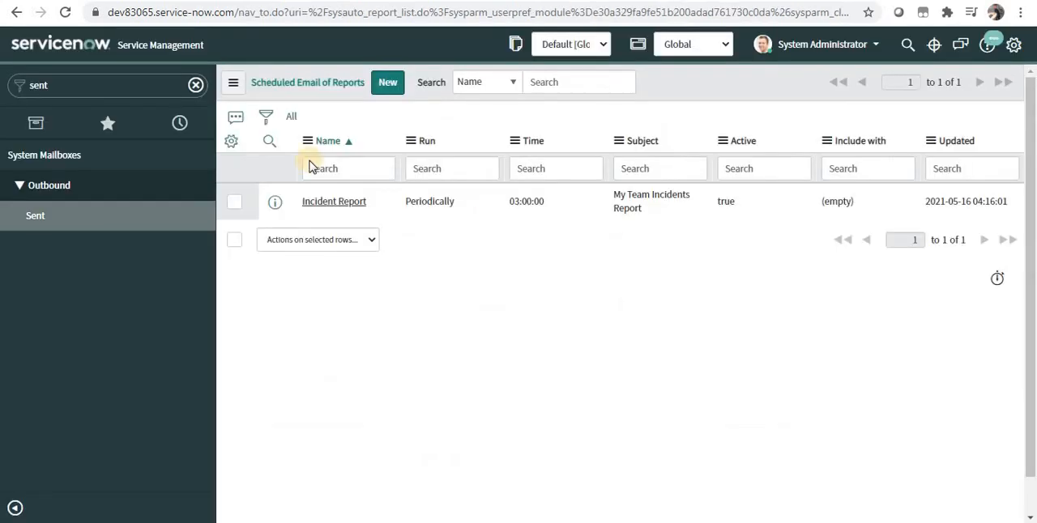
Create a new scheduled email of report named XYZ and select Business Services by Location as its report.
left_click(388, 84)
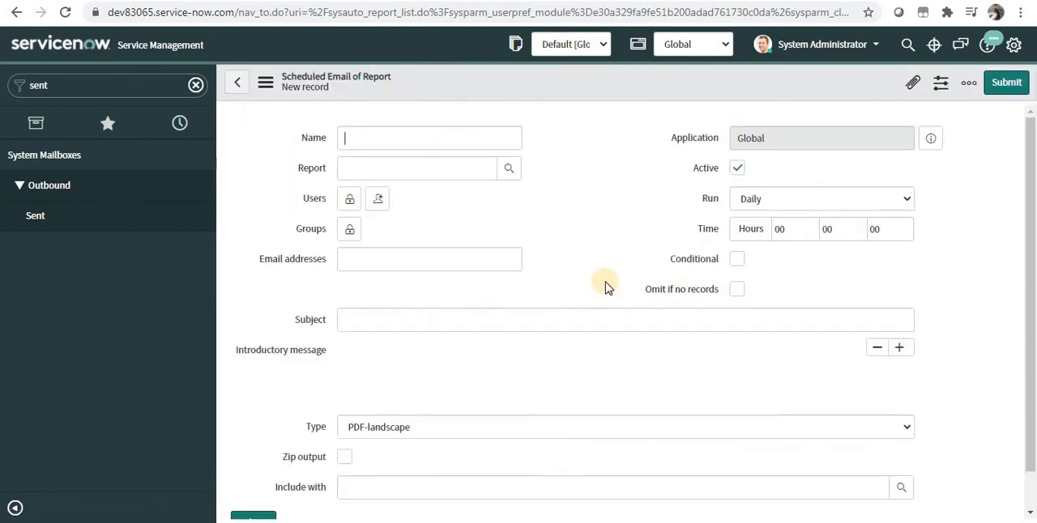
left_click(1031, 483)
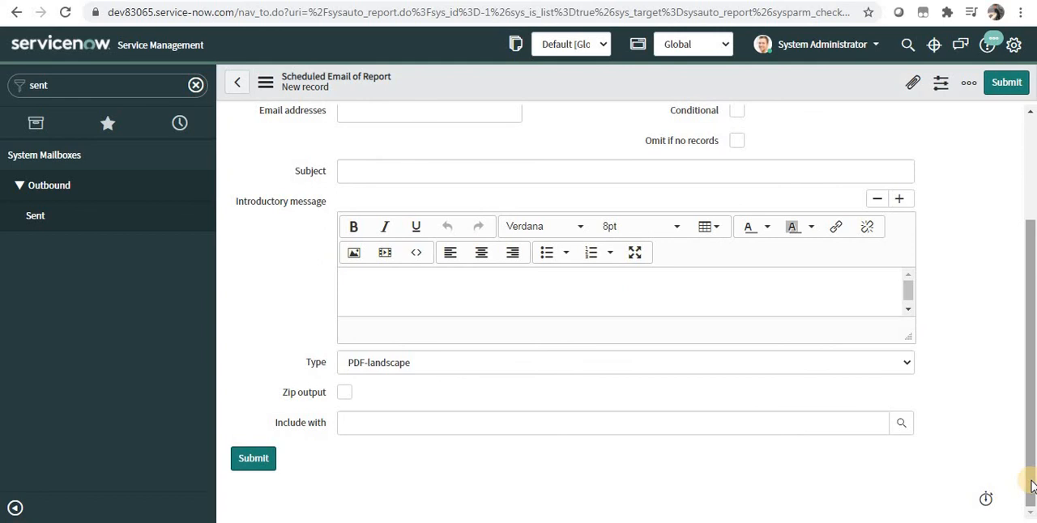
left_click(1031, 193)
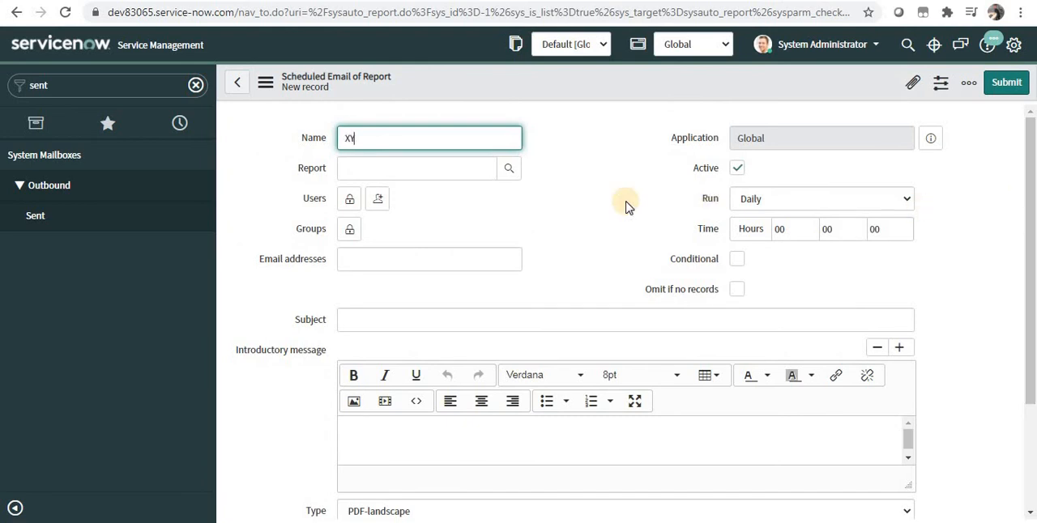
type("Z")
left_click(512, 179)
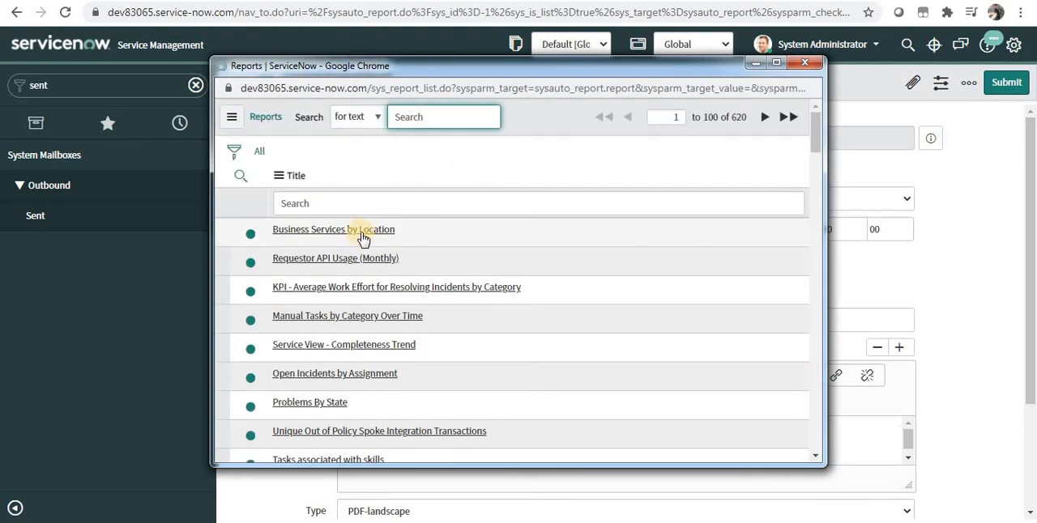
left_click(362, 234)
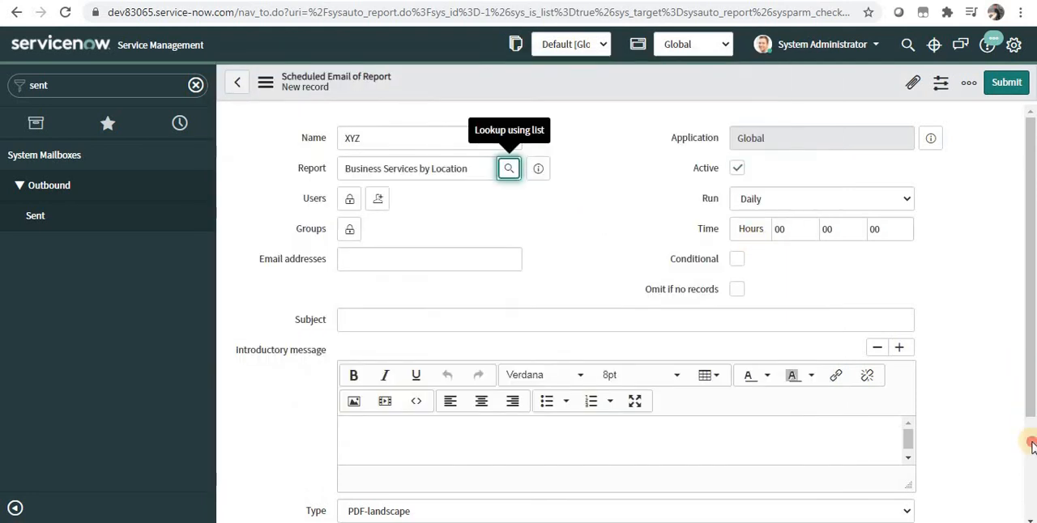
Set the new scheduled email XYZ to be included with the existing Incident Report schedule.
scroll(1031, 447, "down", 2)
left_click(906, 432)
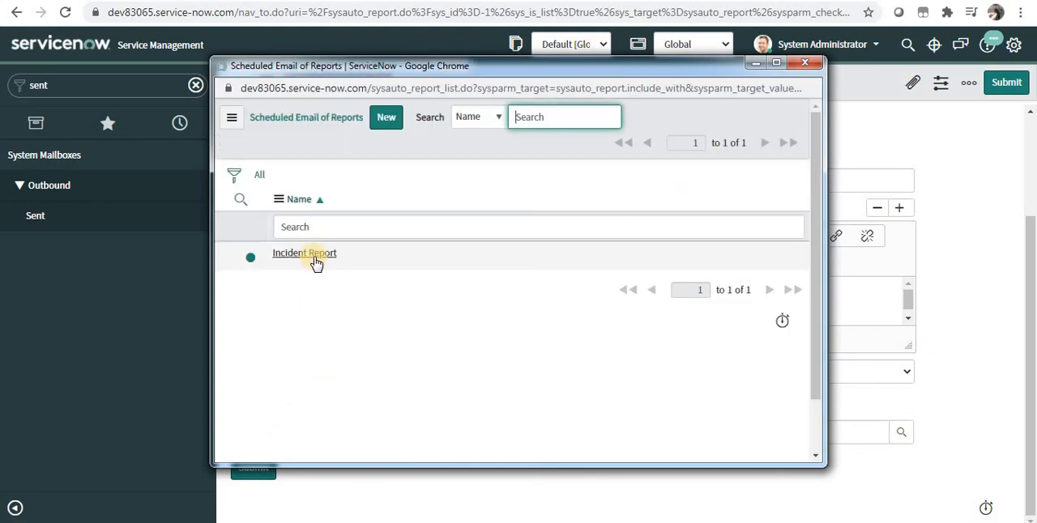
left_click(315, 255)
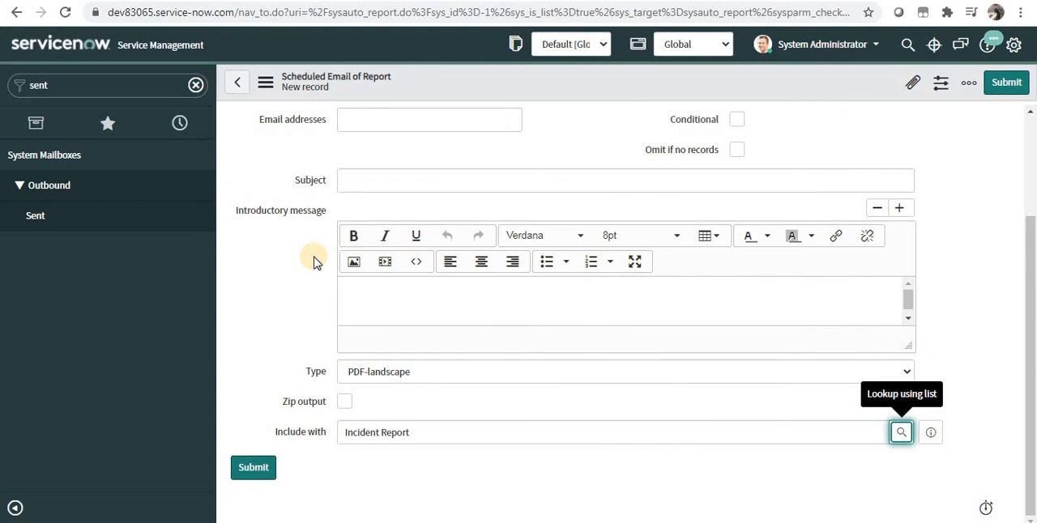
left_click(1030, 168)
left_click(418, 141)
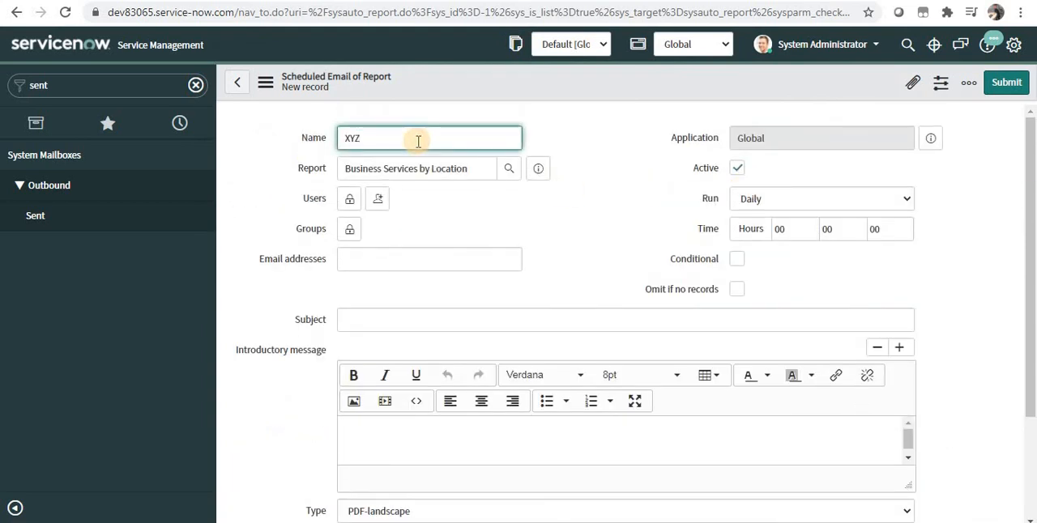